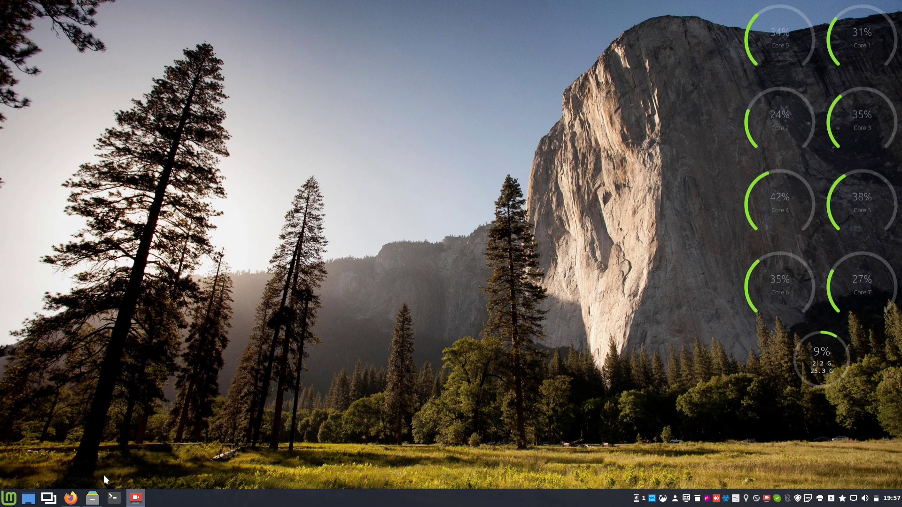
Restore the minimized home-folder file manager window from the taskbar.
left_click(92, 498)
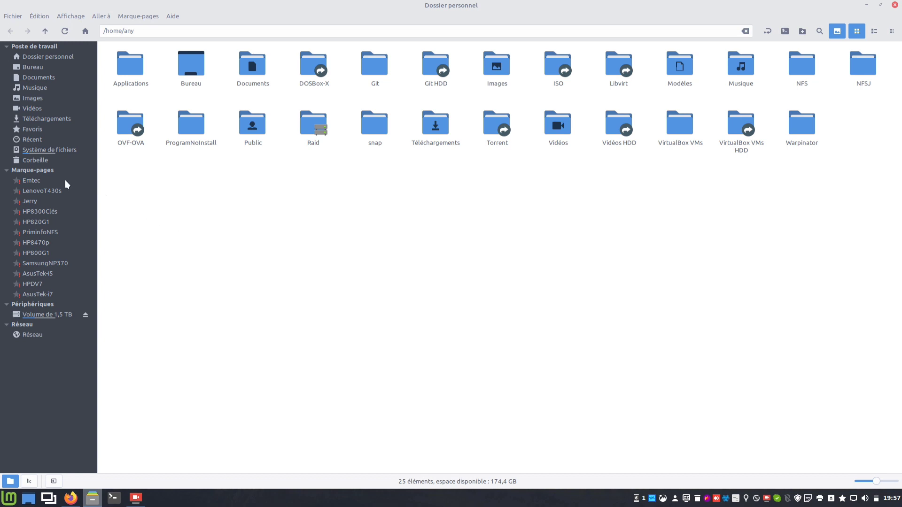
Mount the Emtec SMB share at smb://192.168.2.150/emtec/ from the Nemo sidebar.
left_click(37, 181)
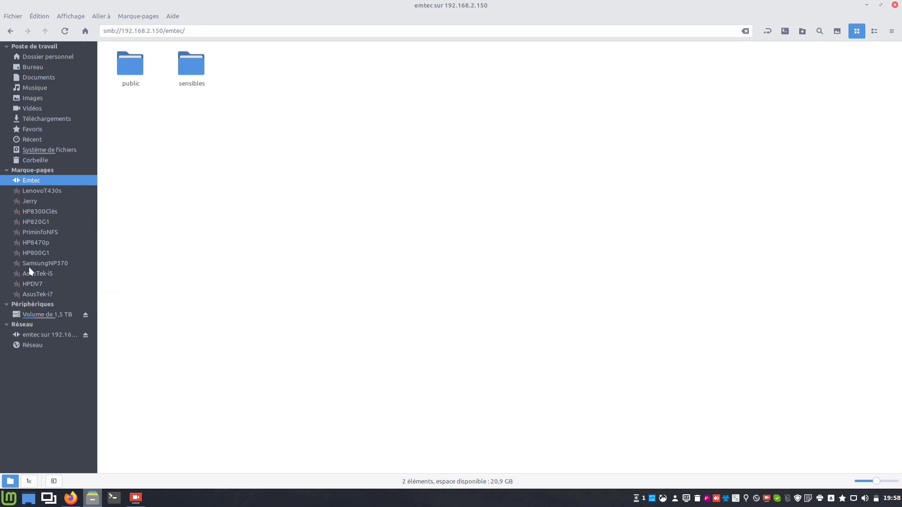
Mount the SFTP folders of LenovoT430s, Jerry, HP8300Clés, HP820G1, PriminfoNFS, HP8470p, HP800G1, SamsungNP370, AsusTek-i5, HPDV7 and AsusTek-i7.
left_click(49, 192)
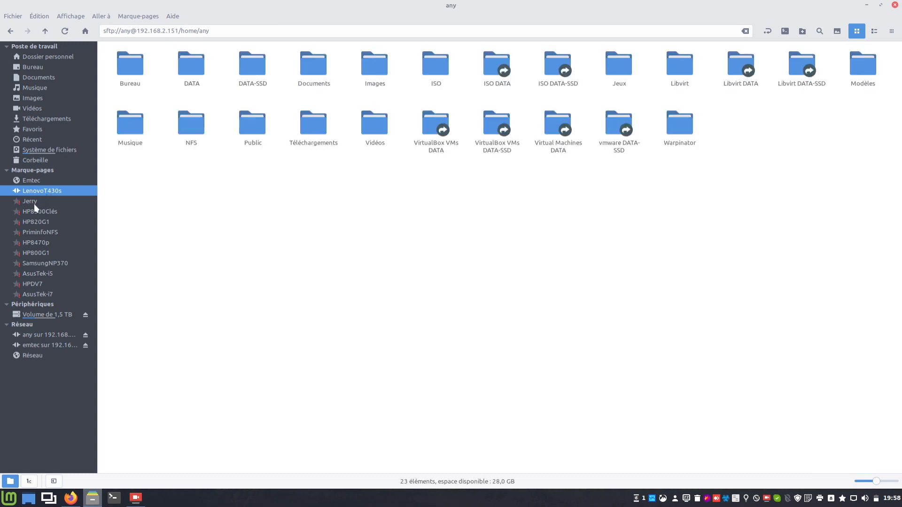
left_click(34, 204)
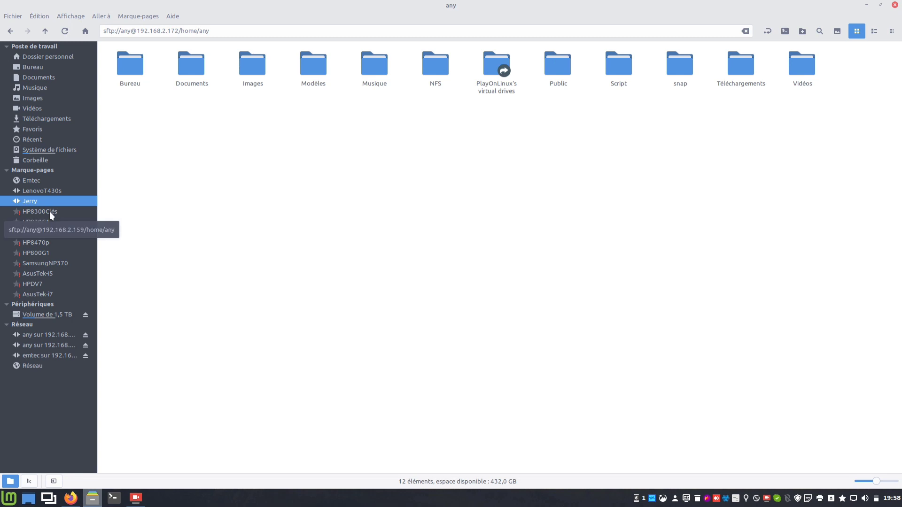
left_click(53, 211)
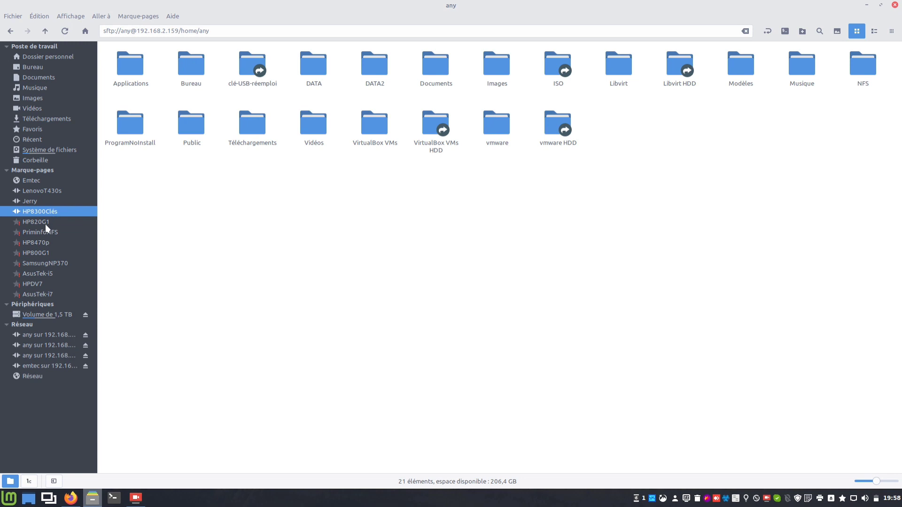
left_click(44, 224)
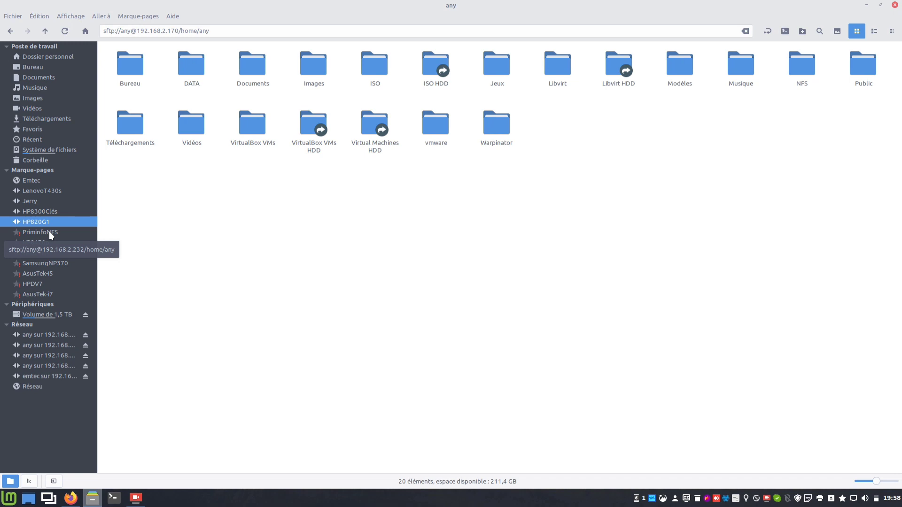
left_click(49, 231)
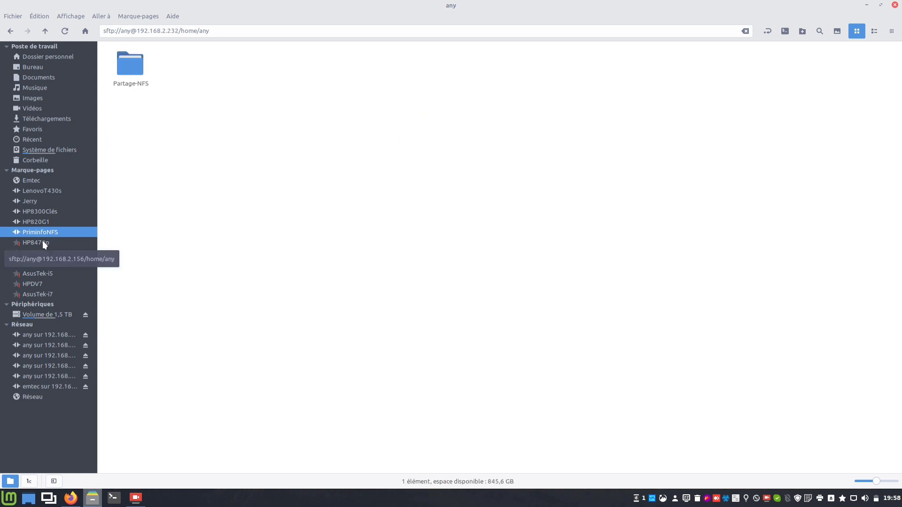
left_click(42, 241)
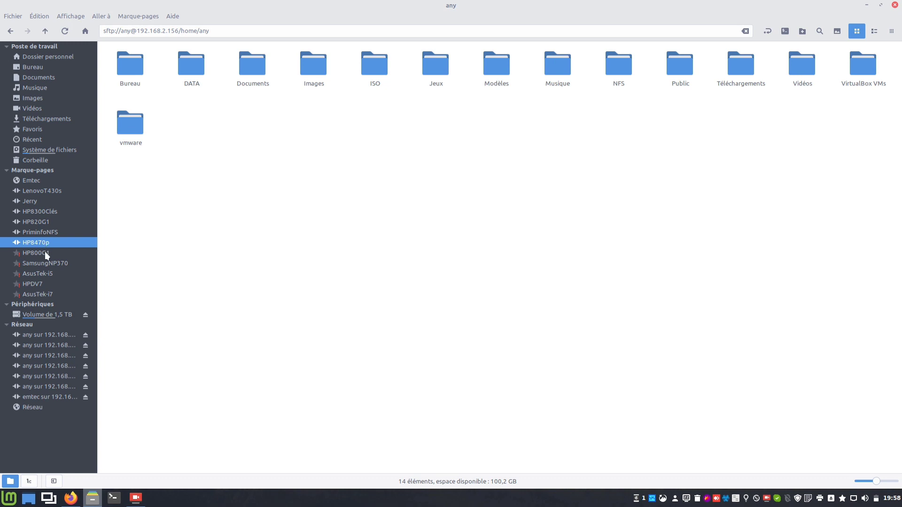
left_click(45, 253)
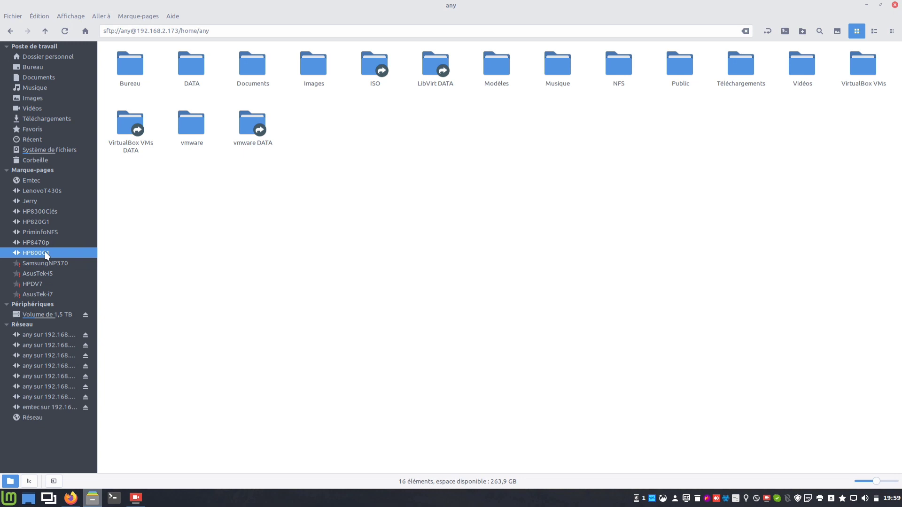
left_click(52, 264)
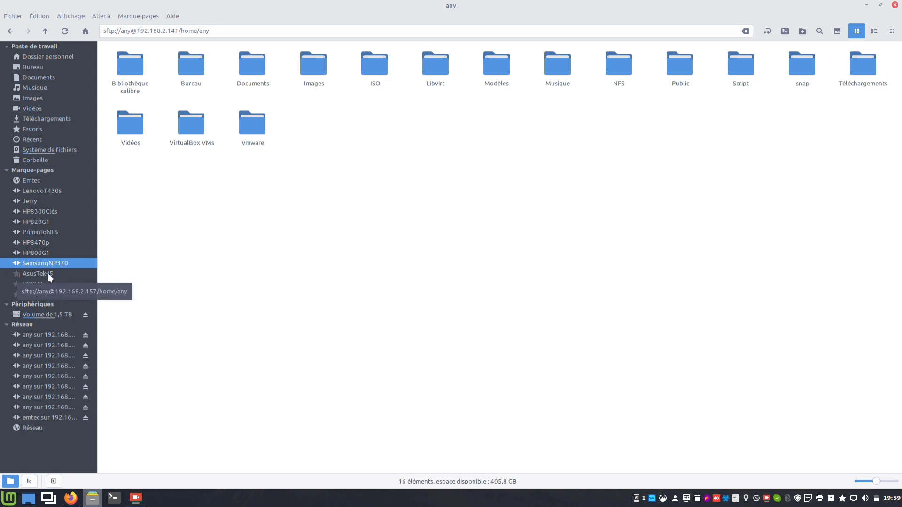
left_click(48, 273)
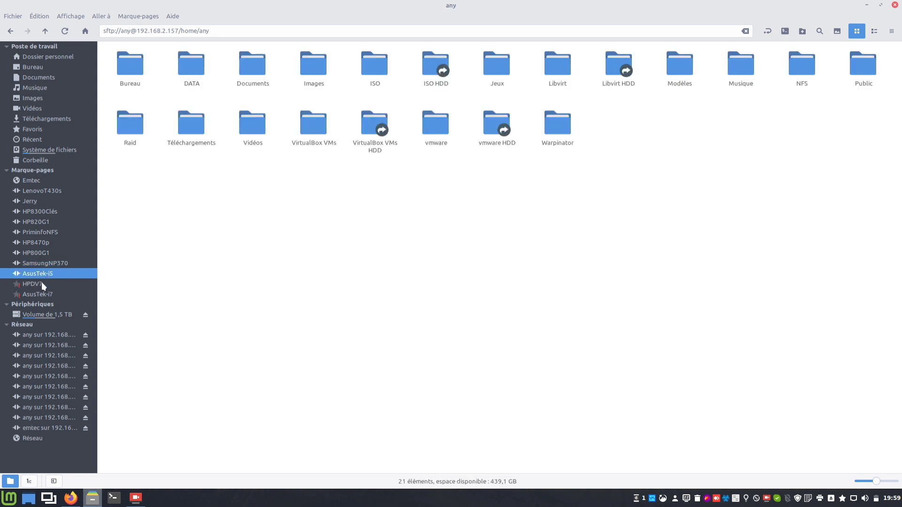
left_click(41, 283)
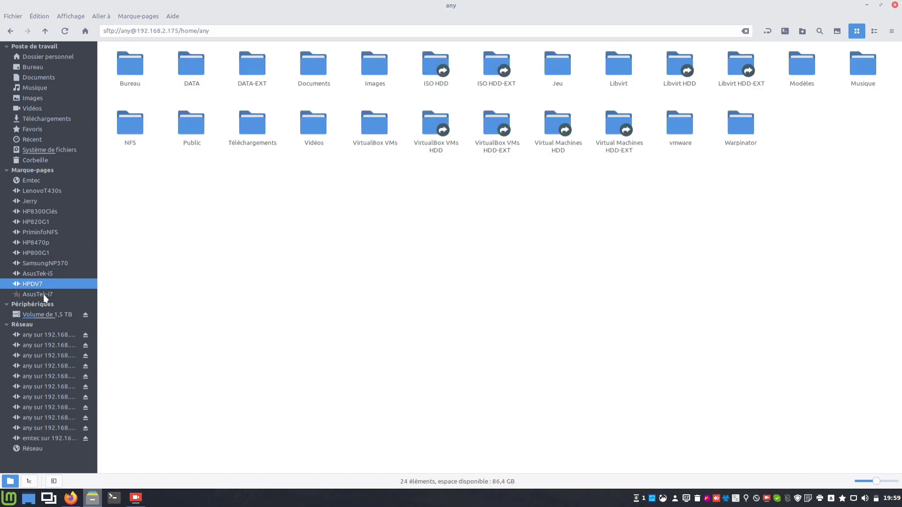
left_click(44, 294)
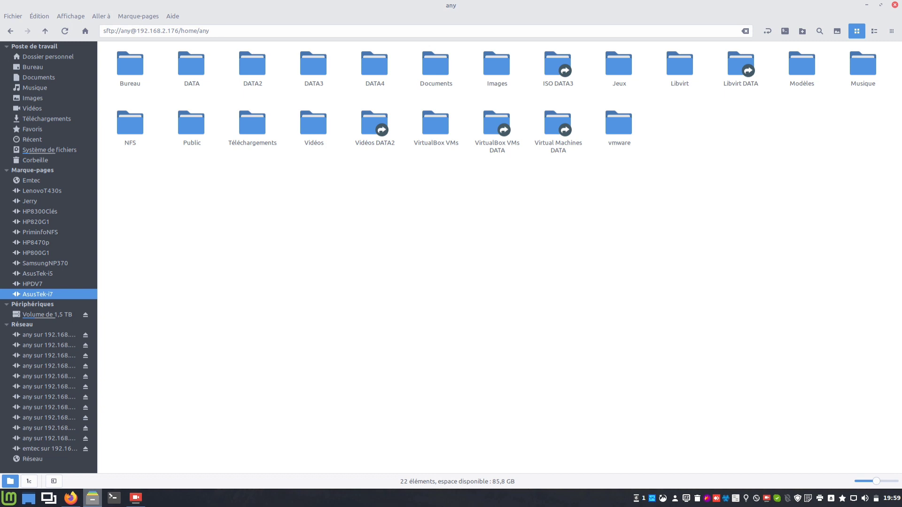
Switch away from Nemo toward the VirtualBox Manager window.
key("alt+Tab")
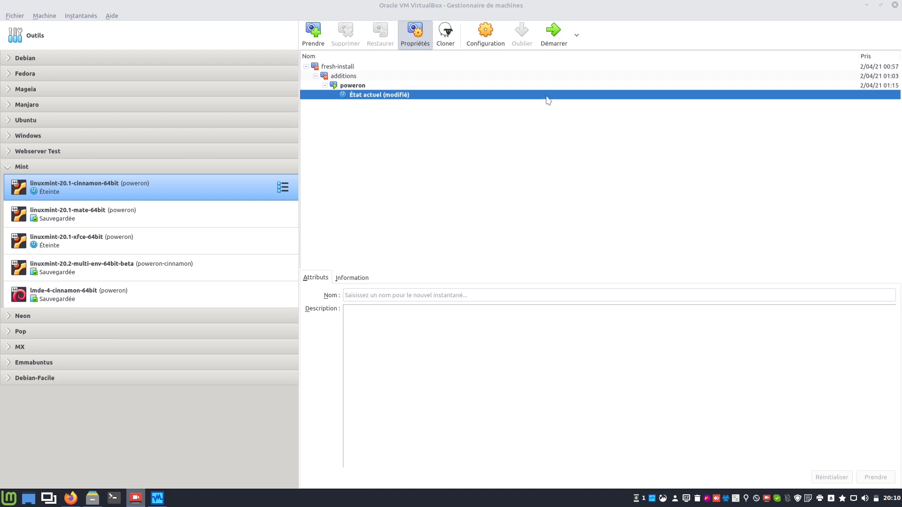
Boot the linuxmint-20.1-cinnamon-64bit and linuxmint-20.1-xfce-64bit VMs, then bring the Cinnamon VM forward.
left_click(552, 44)
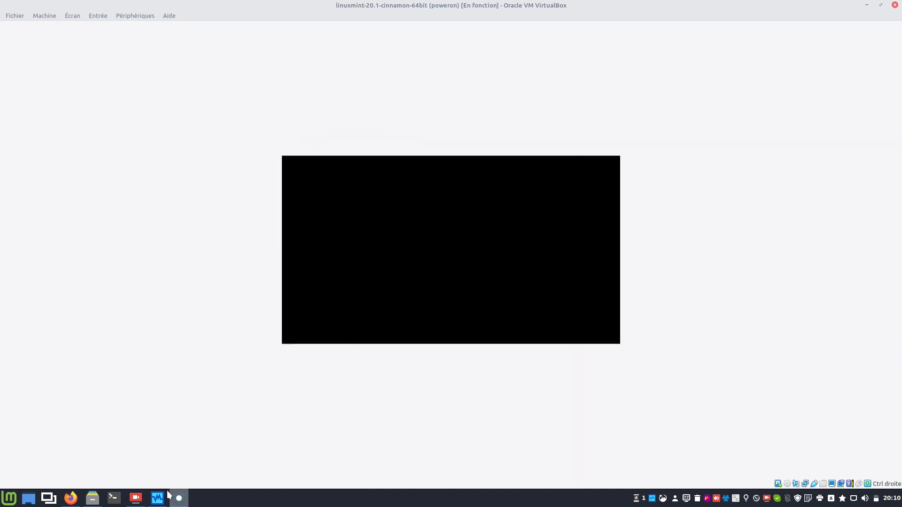
mouse_move(178, 496)
left_click(147, 429)
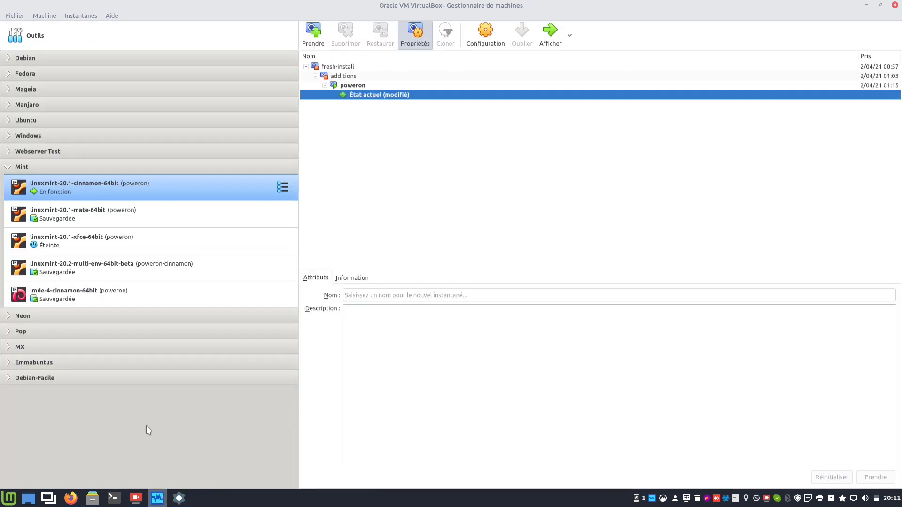
left_click(117, 250)
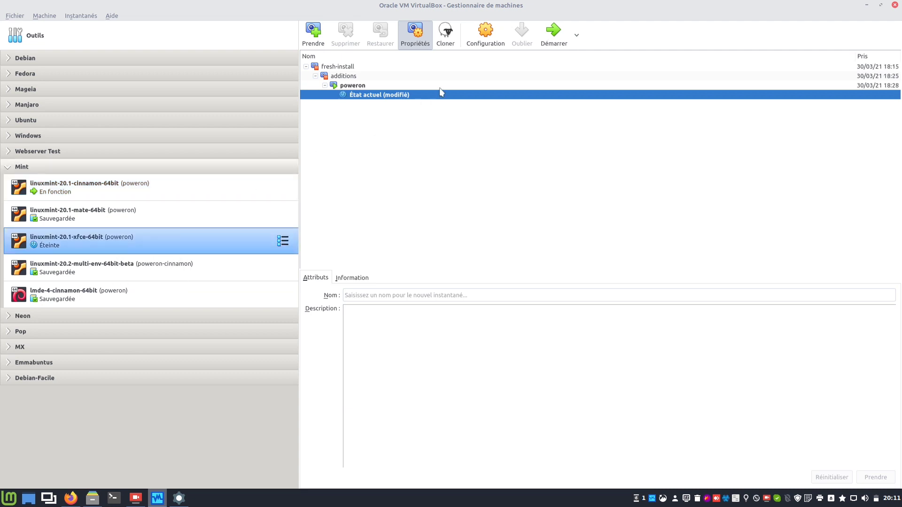
left_click(554, 35)
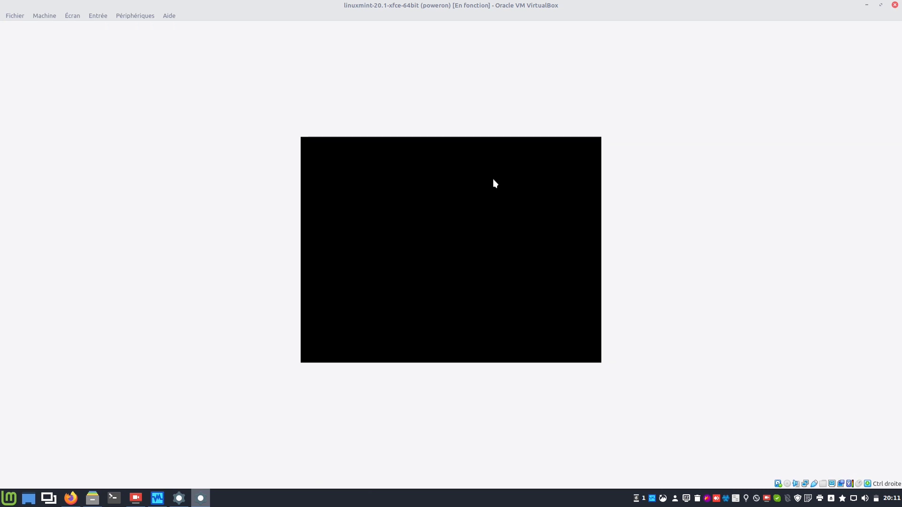
left_click(183, 496)
left_click(215, 433)
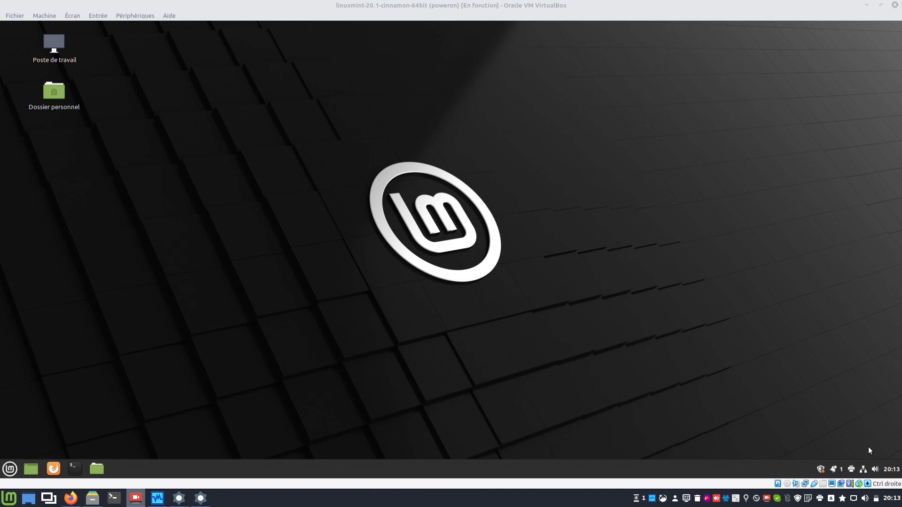
Open Connexion filaire 1's IPv4 settings and switch the method to Manuel.
left_click(863, 469)
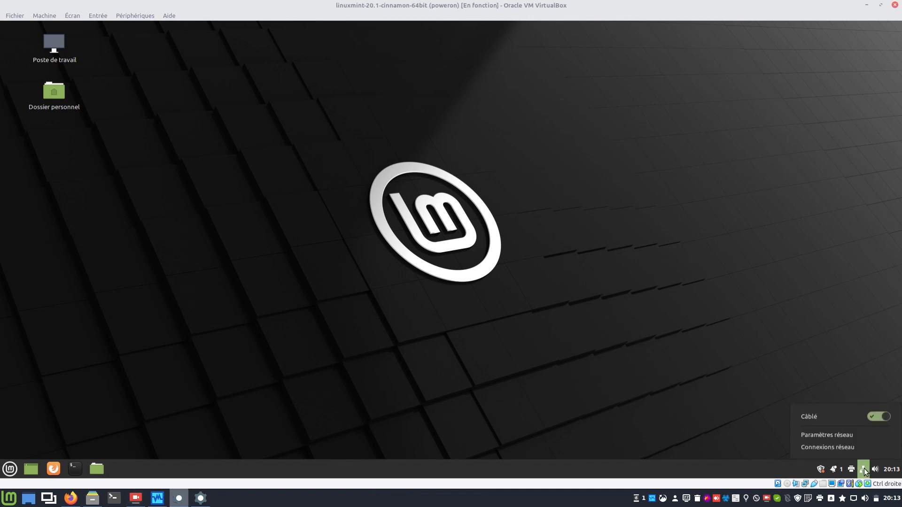
left_click(844, 450)
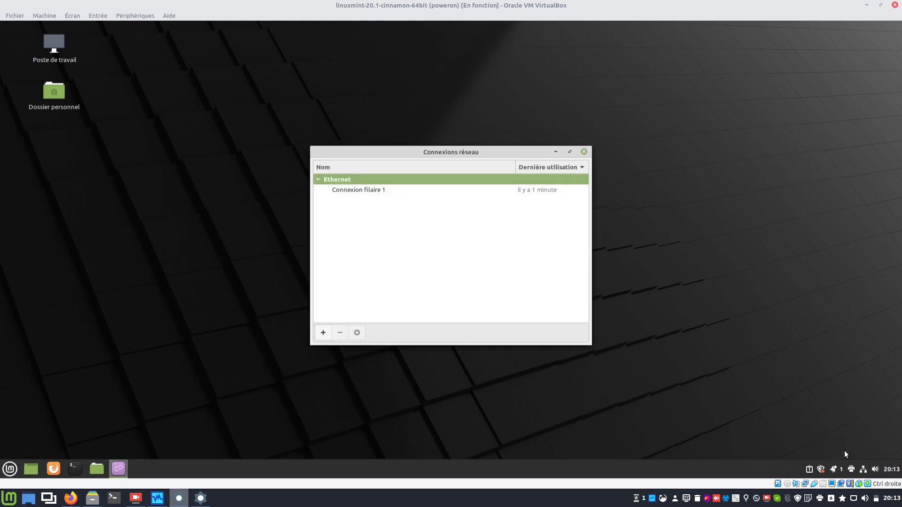
left_click(372, 192)
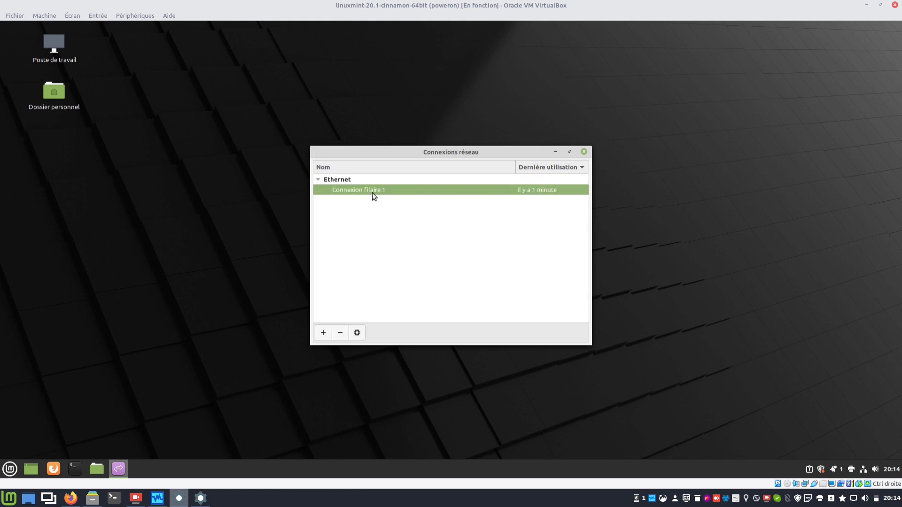
left_click(357, 332)
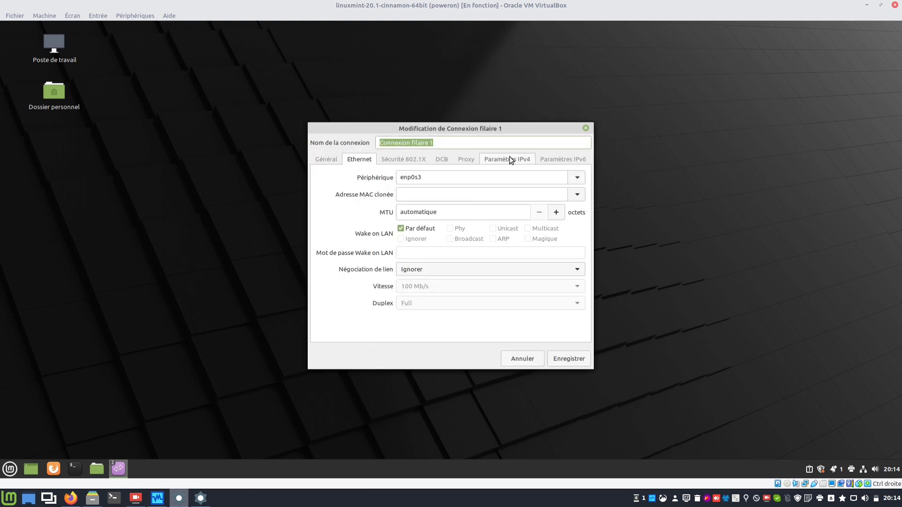
left_click(509, 160)
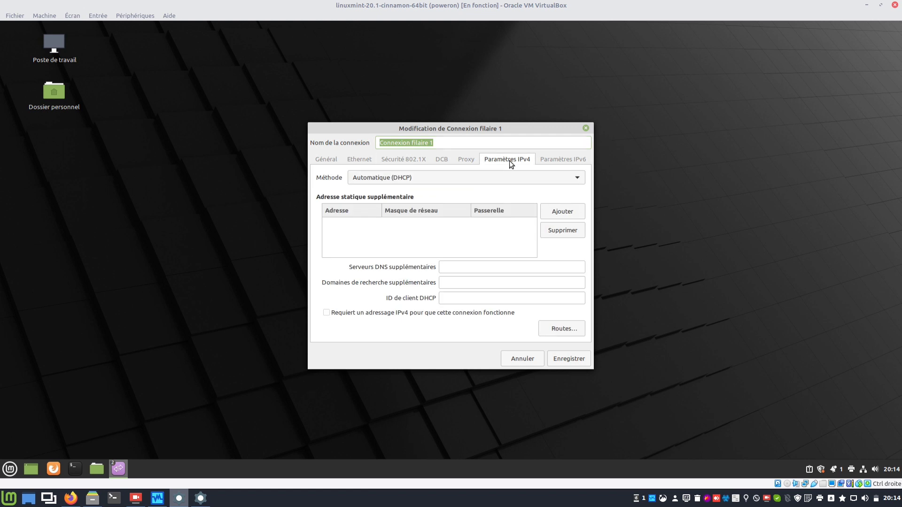
left_click(556, 214)
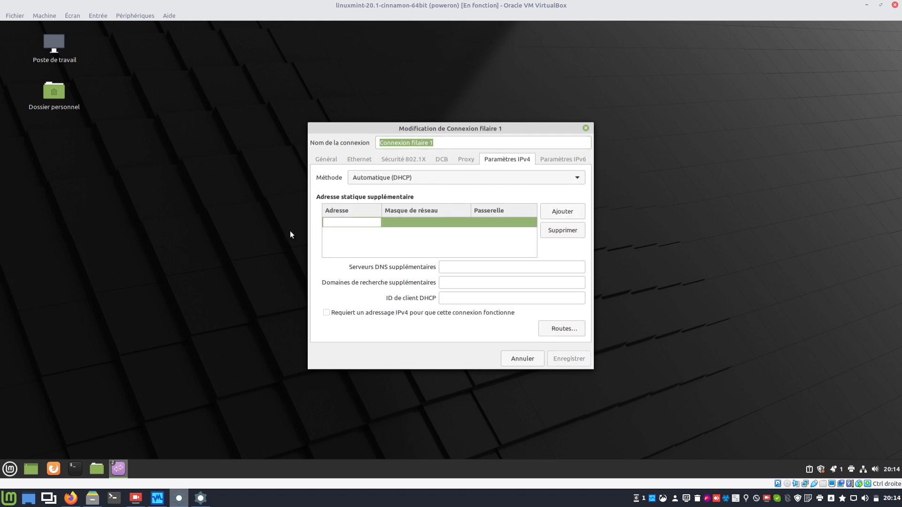
left_click(444, 176)
left_click(433, 205)
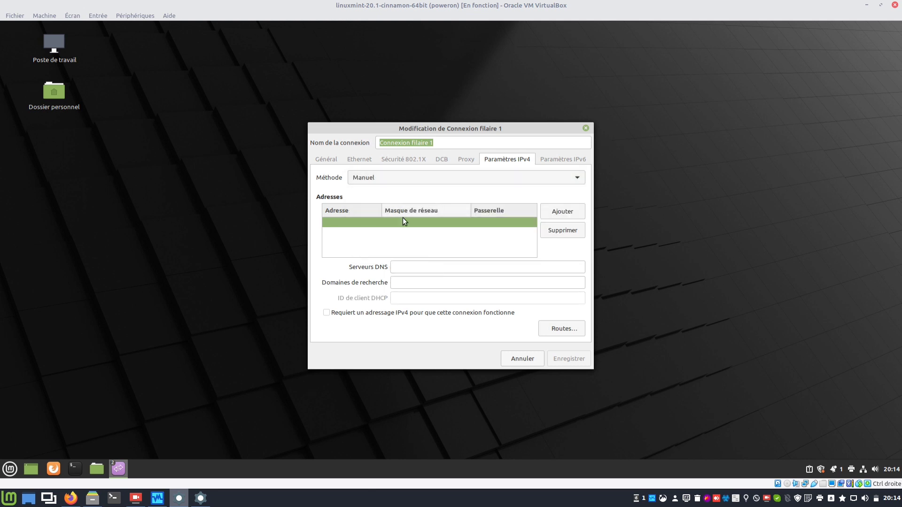
Enter address 192.168.2.211, netmask 255.255.255.0, gateway and DNS 192.168.2.1, and save.
left_click(354, 224)
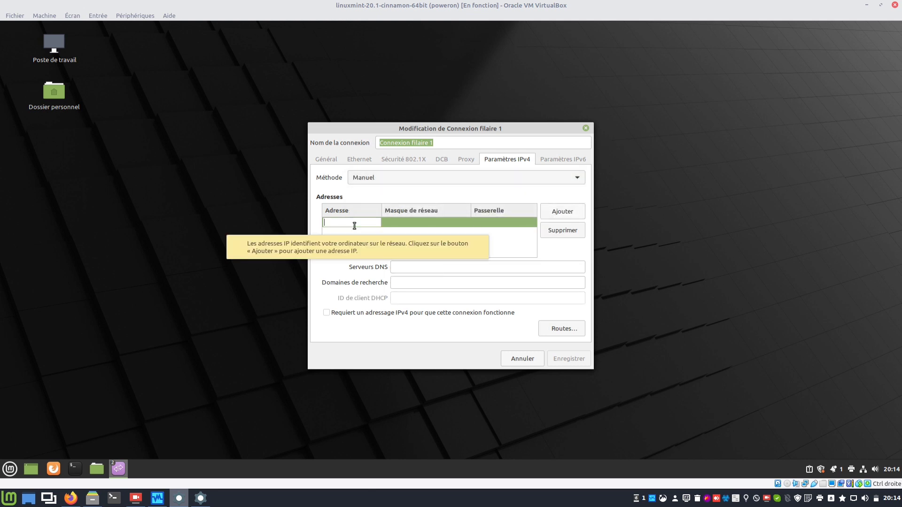
type("192.168.")
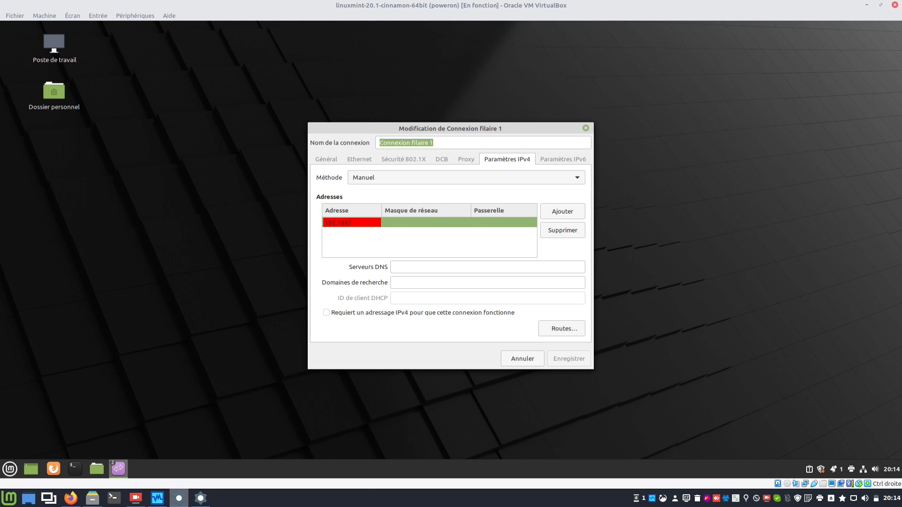
type("2.211")
key("Tab")
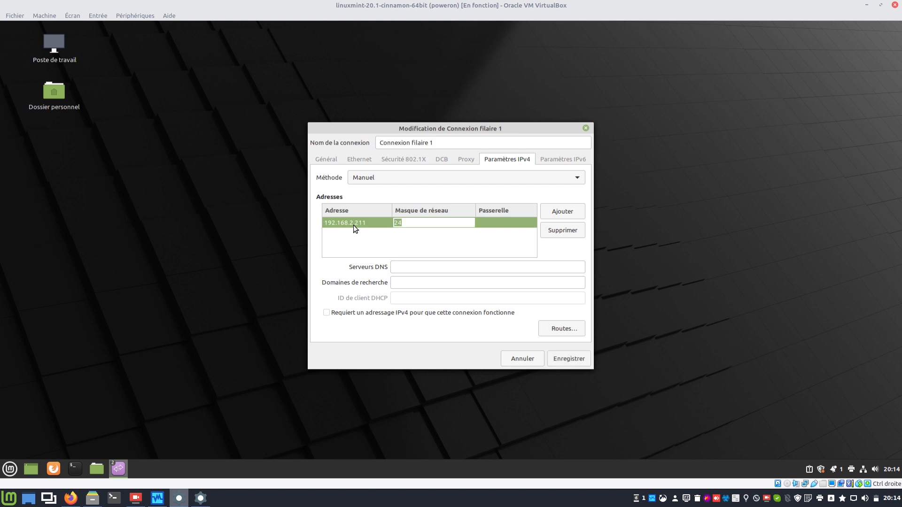
type("255.")
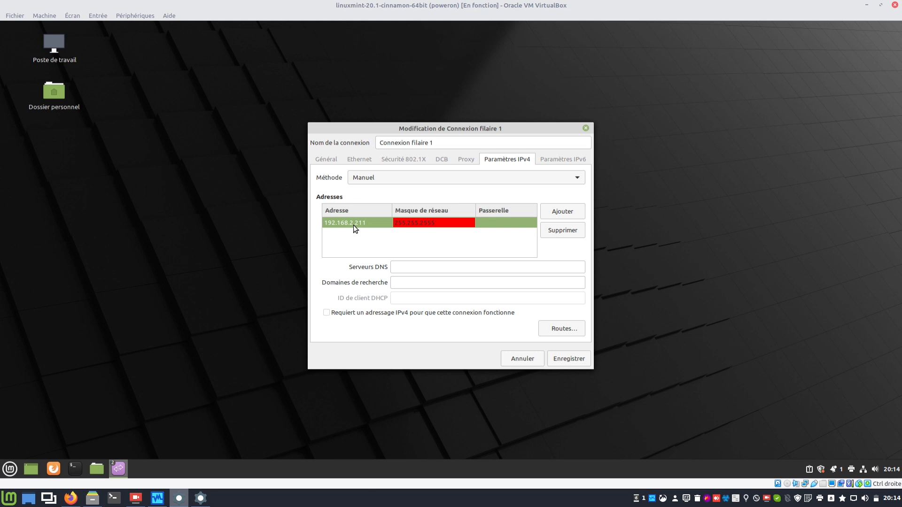
type("255.255.0")
key("Tab")
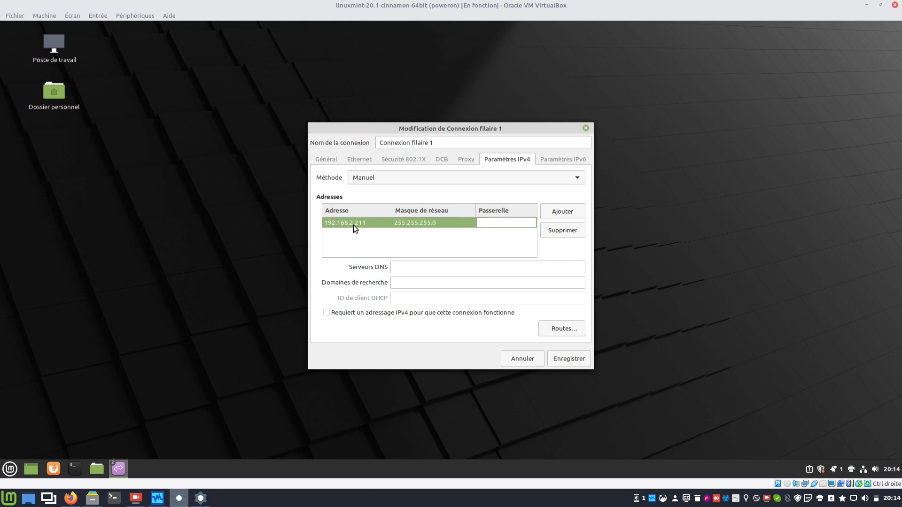
type("192.168")
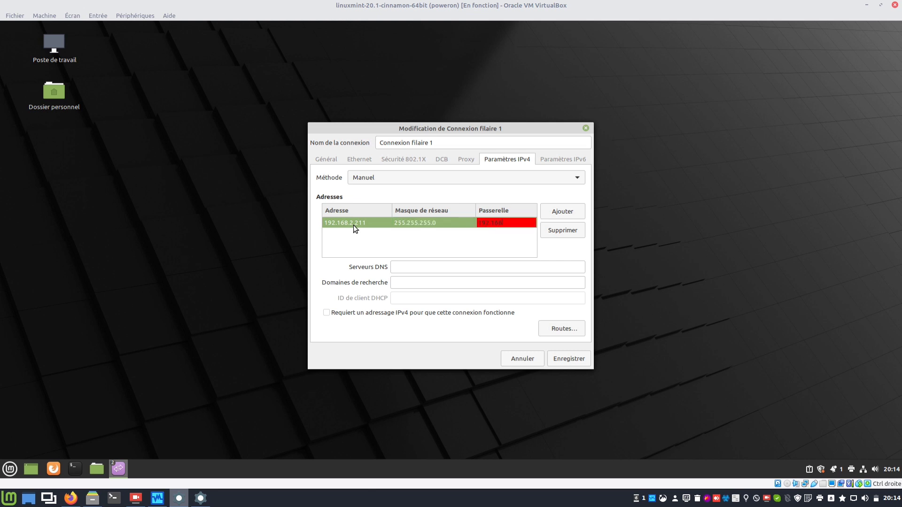
type(".2.1")
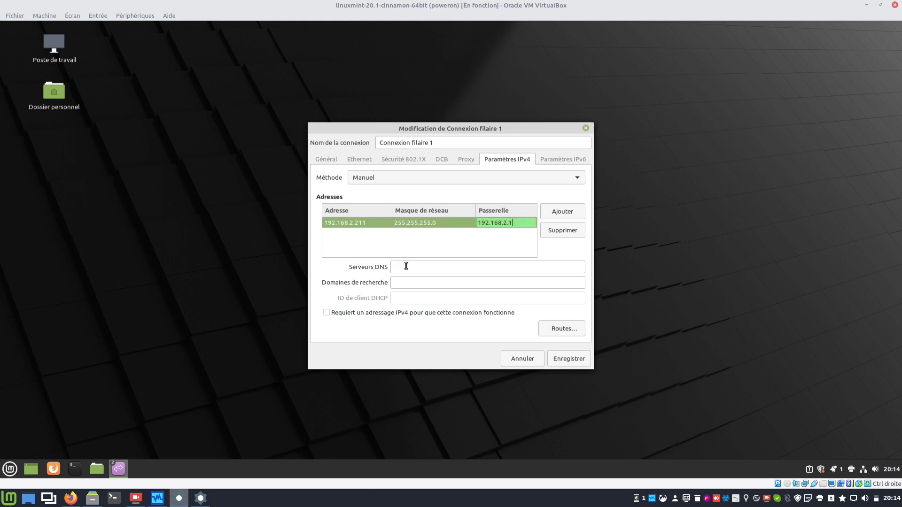
key("Return")
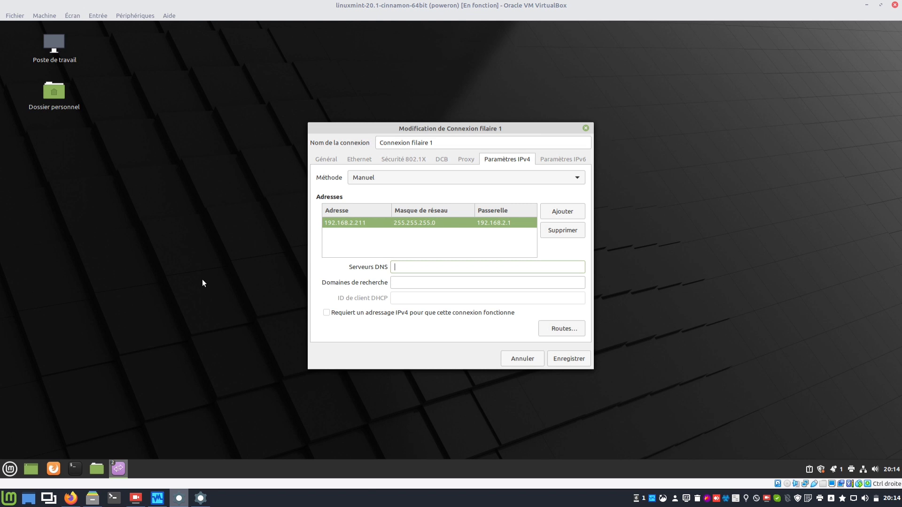
type("192.168.2.1")
left_click(575, 356)
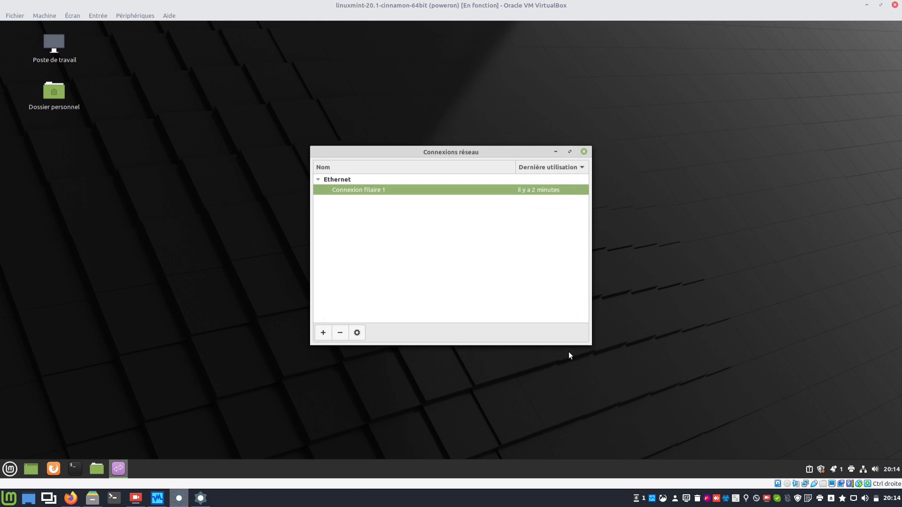
Close the connections window and check the current address with ifconfig in a terminal.
left_click(583, 151)
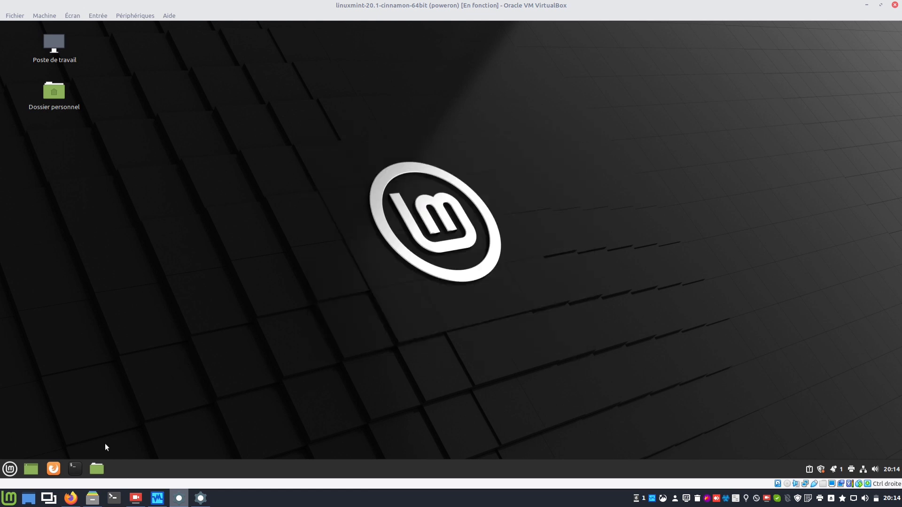
left_click(81, 467)
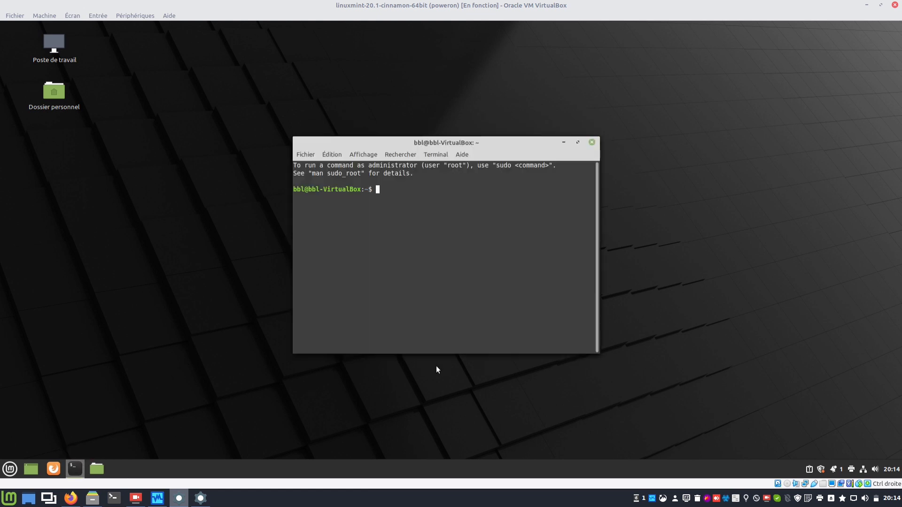
type("ifconfig")
key("Return")
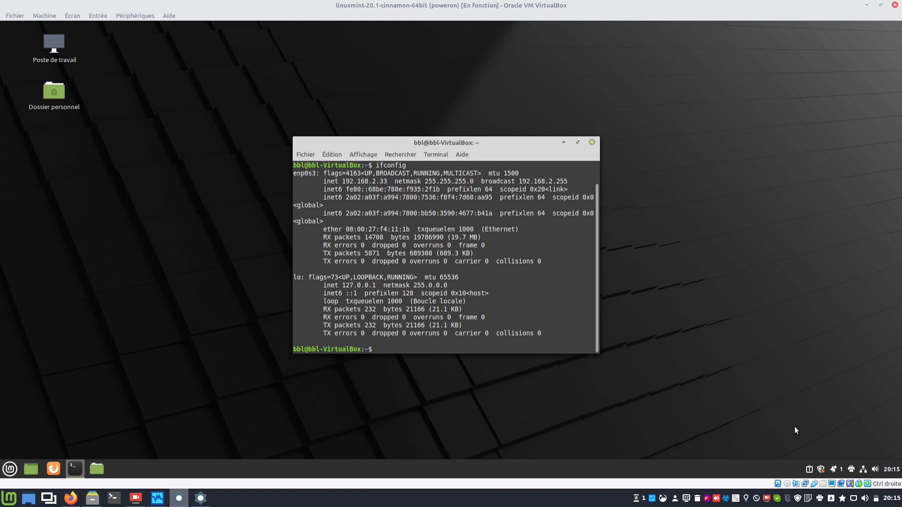
Reconnect the wired network and rerun ifconfig to confirm enp0s3 now shows 192.168.2.211.
left_click(864, 467)
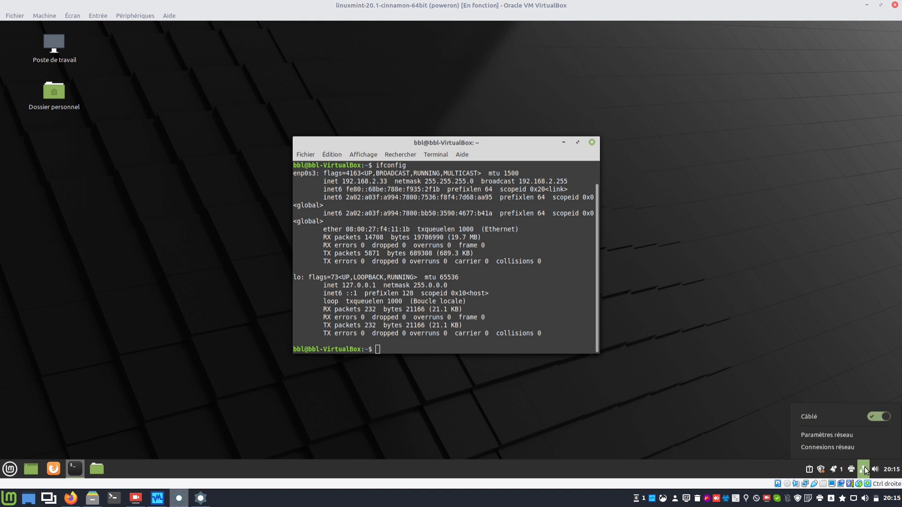
left_click(874, 417)
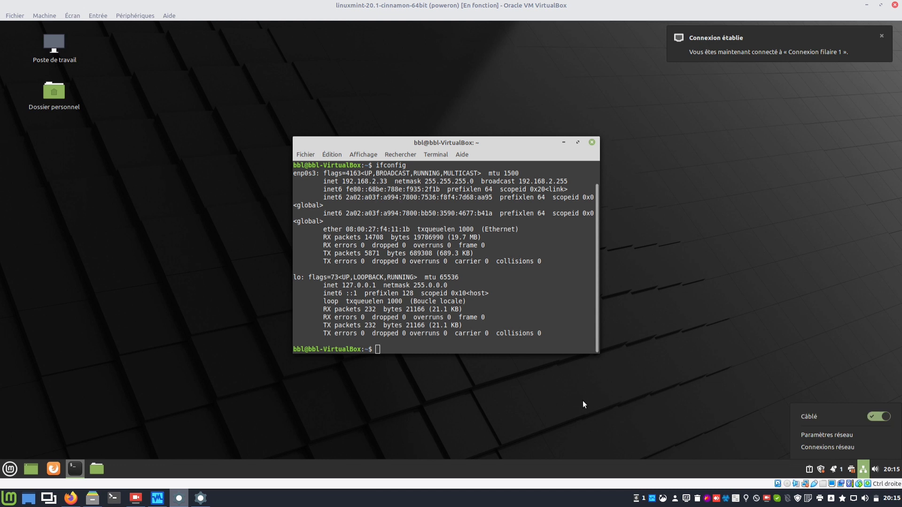
left_click(520, 339)
key("Up")
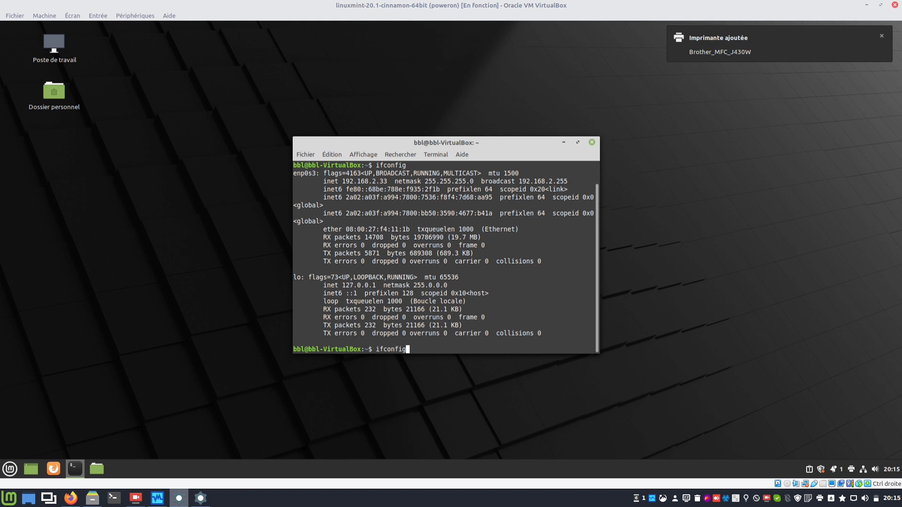
key("Return")
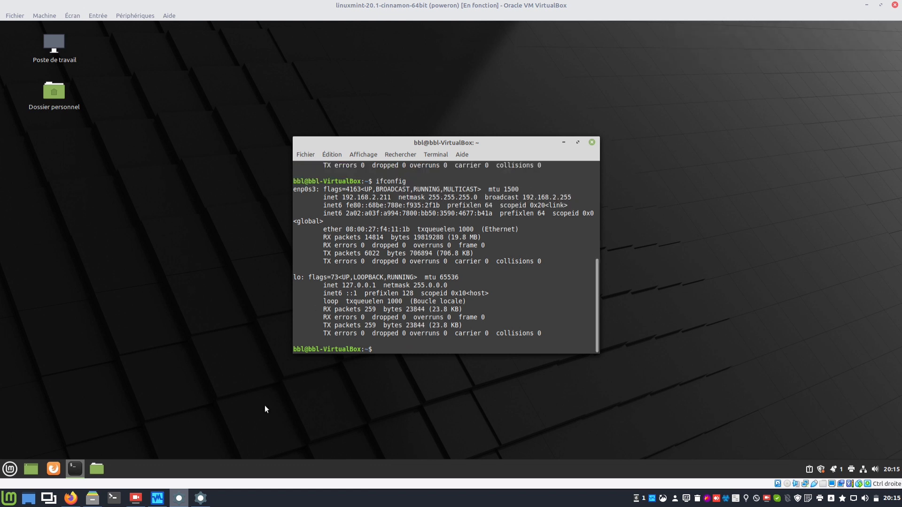
left_click(206, 499)
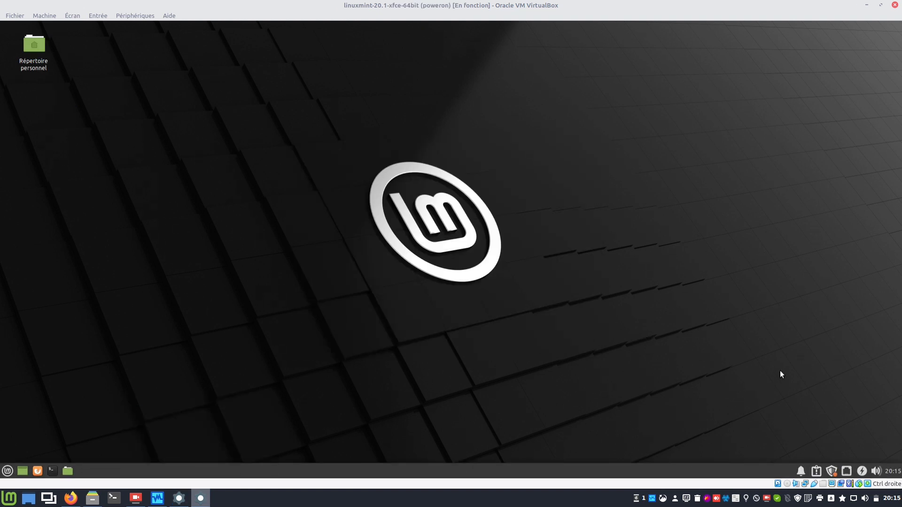
Reconnect the Xfce VM's Connexion filaire 1 and bring up the network icon's options menu.
left_click(847, 471)
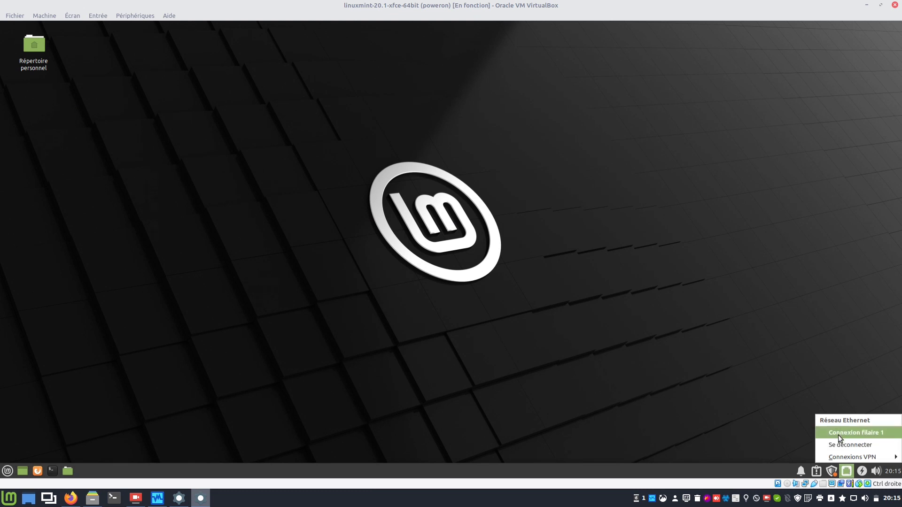
left_click(839, 432)
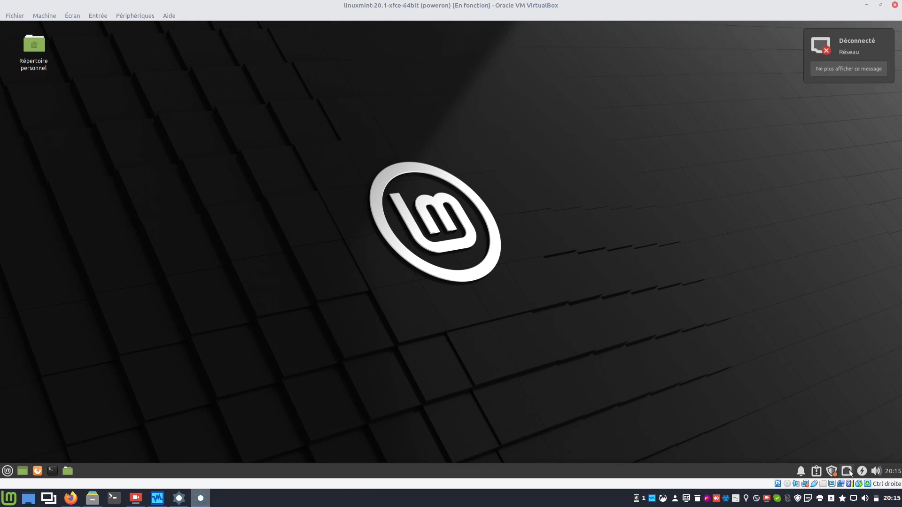
left_click(849, 469)
left_click(845, 435)
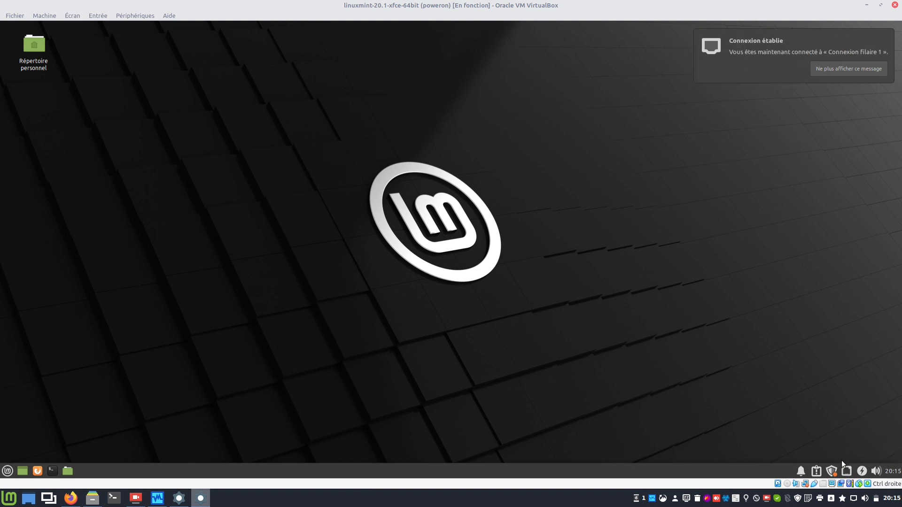
left_click(846, 470)
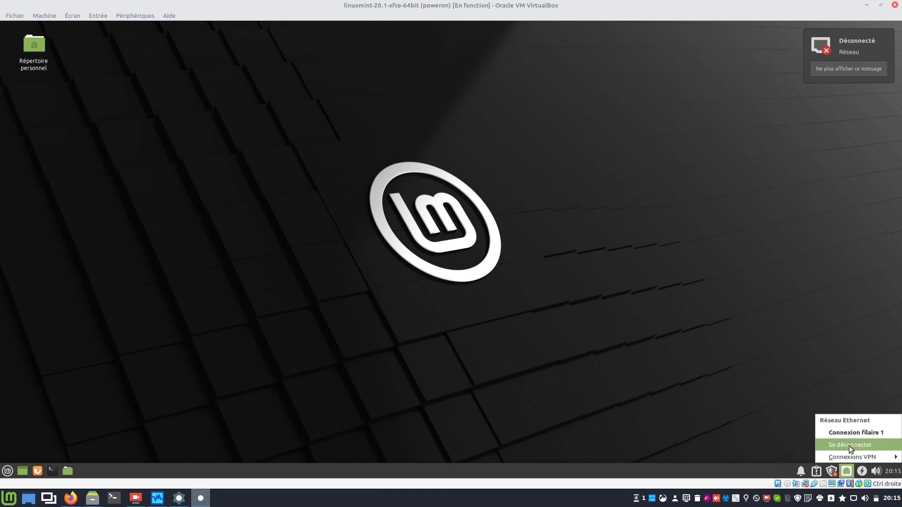
left_click(846, 470)
right_click(846, 469)
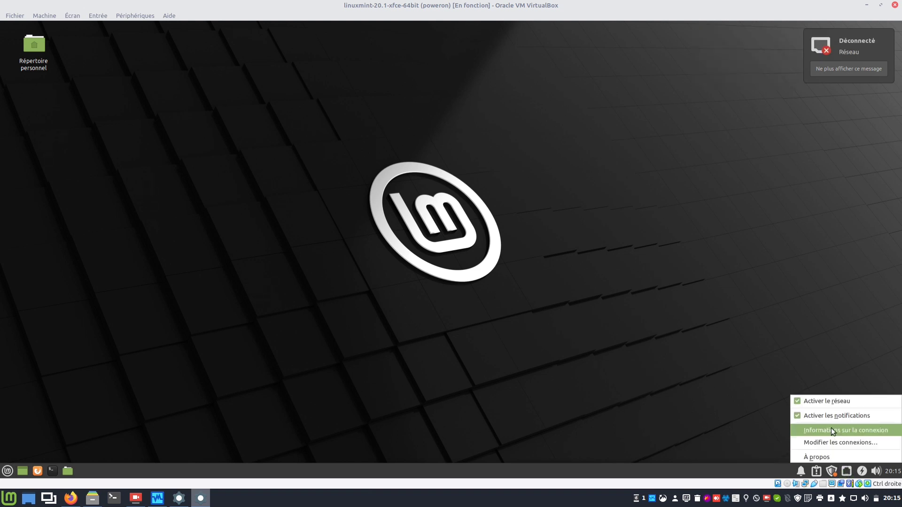
Open the Xfce VM's Connexion filaire 1 IPv4 settings and set the method to Manuel.
left_click(858, 443)
left_click(373, 193)
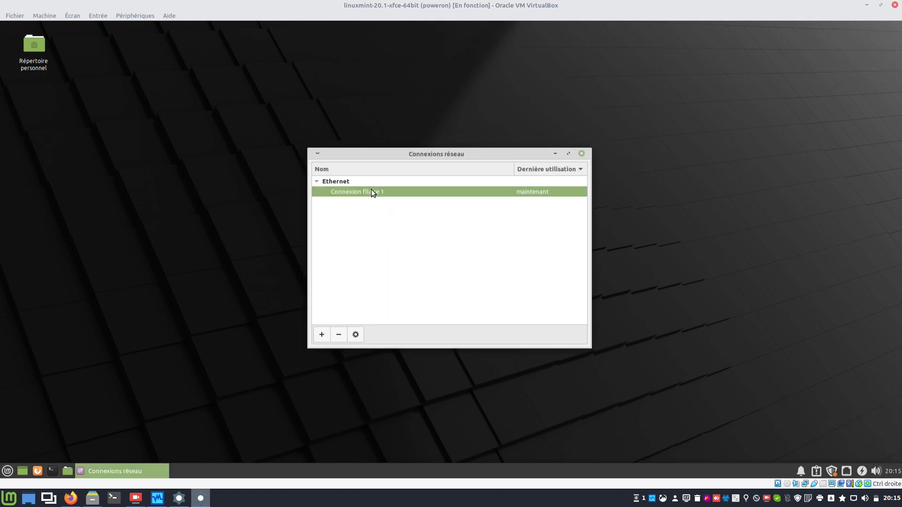
left_click(357, 334)
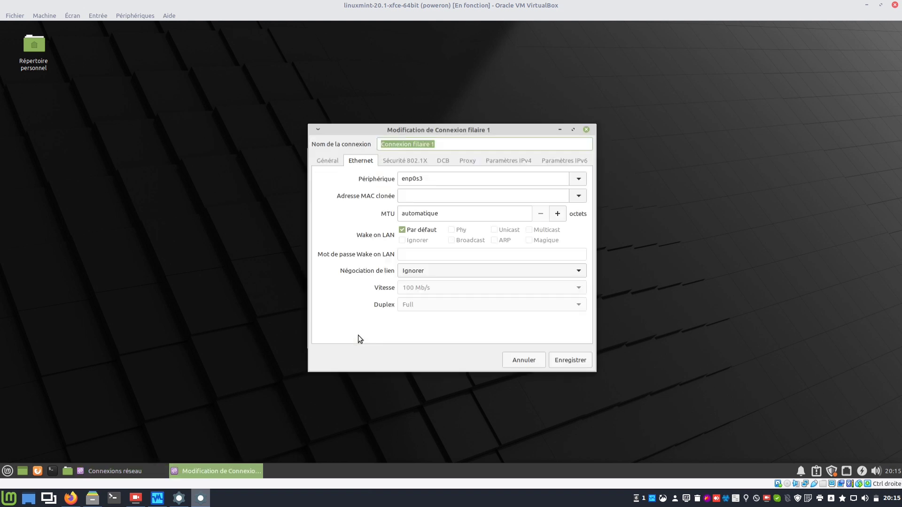
left_click(503, 163)
left_click(464, 179)
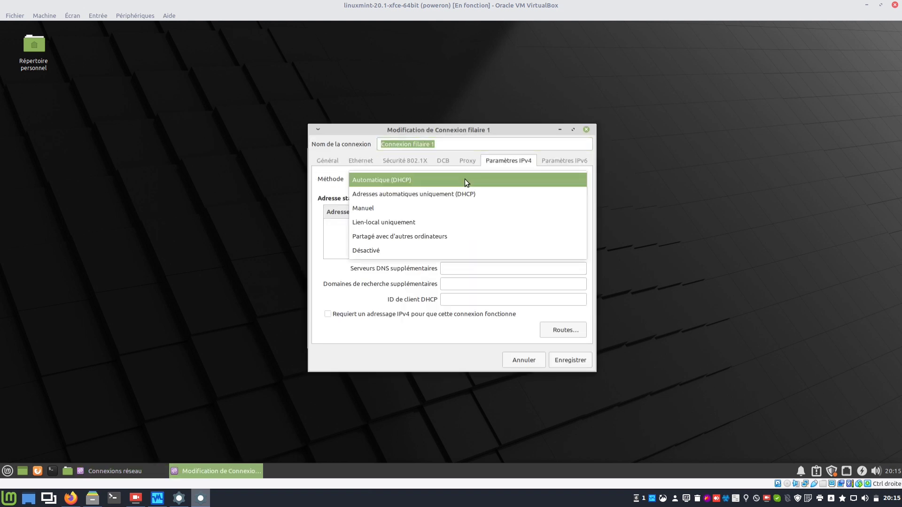
left_click(405, 206)
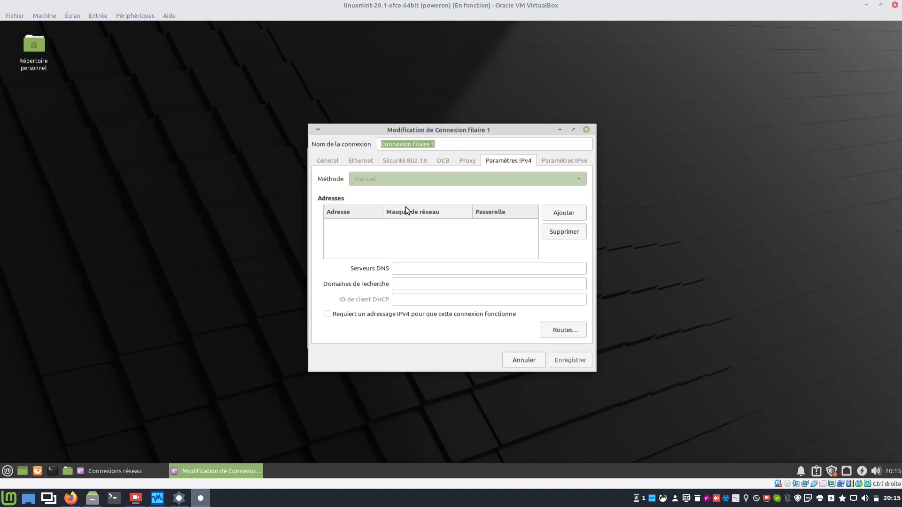
Add address 192.168.2.212/255.255.255.0 with gateway and DNS 192.168.2.1, and save.
left_click(551, 218)
type("1")
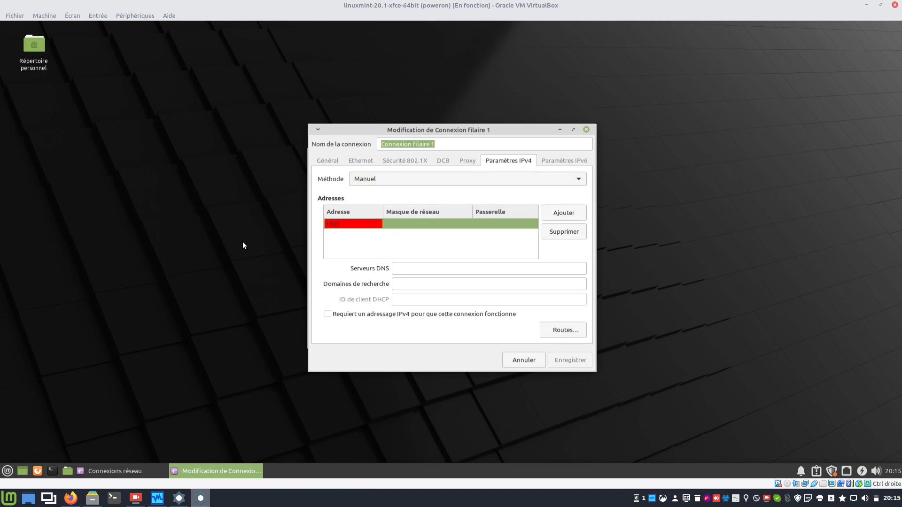
type("92.168.2.212")
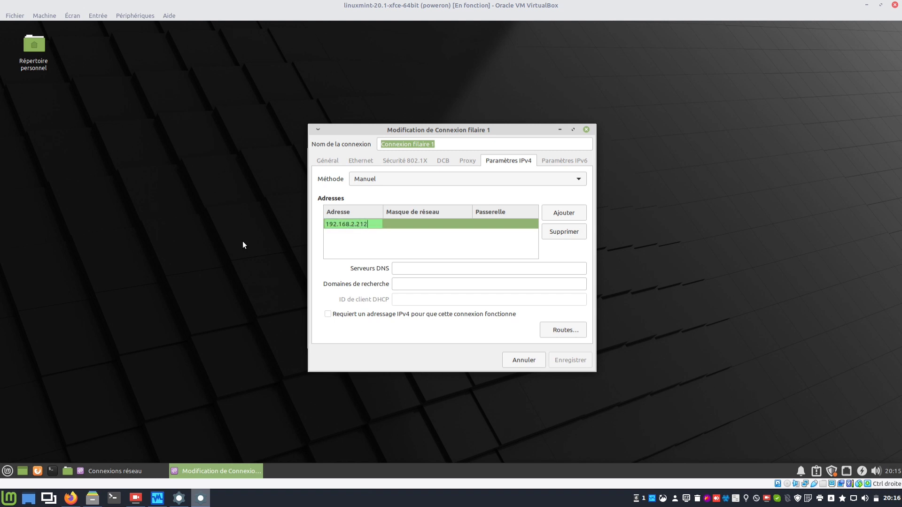
key("Tab")
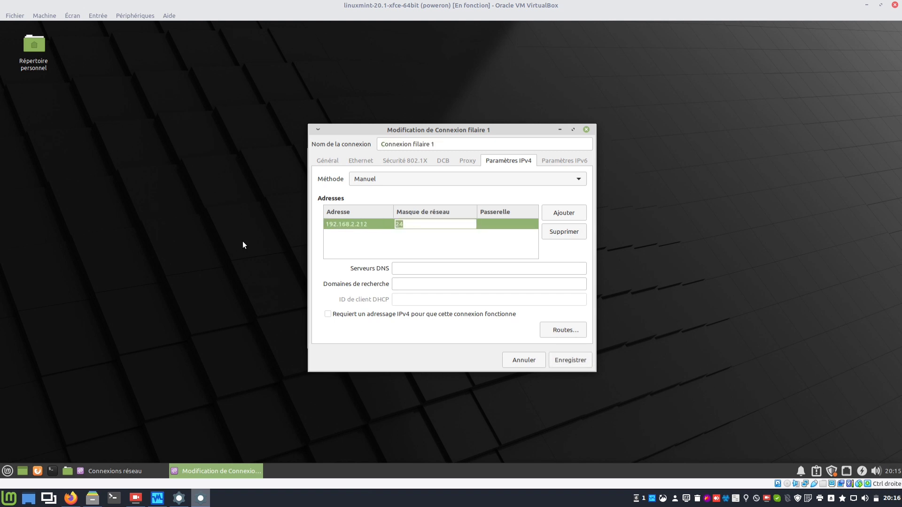
type("255.2")
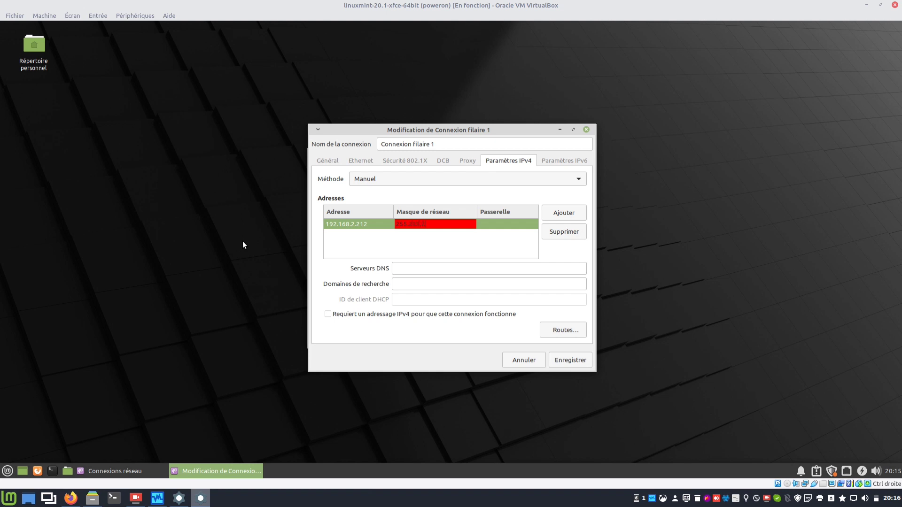
type("55.255.0")
key("Tab")
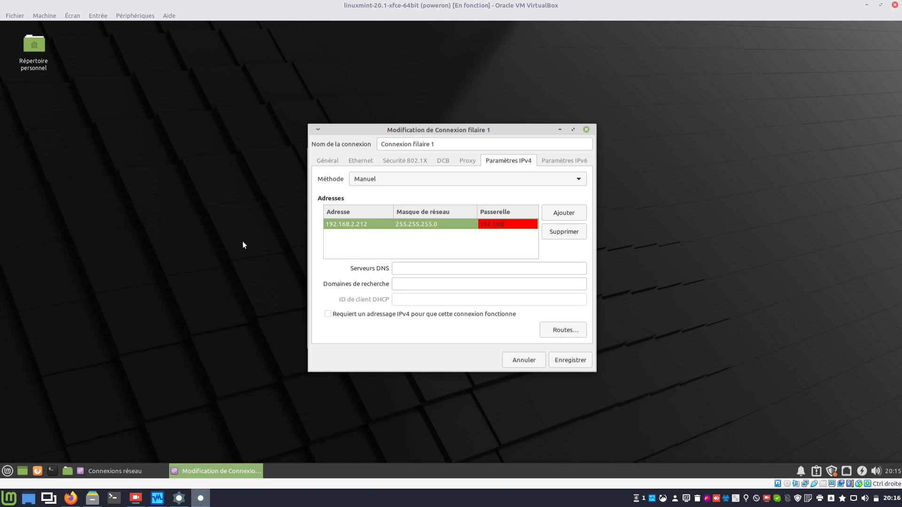
type("192.168.2.1")
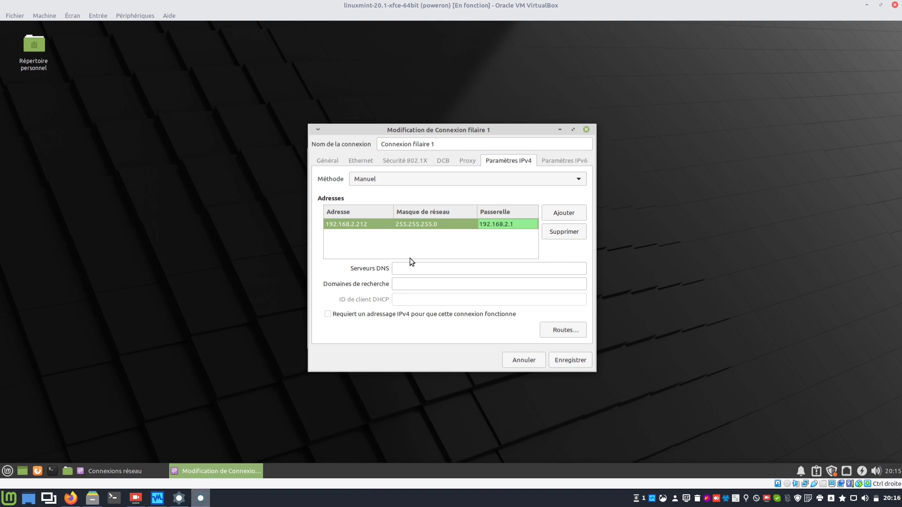
left_click(417, 268)
type("192")
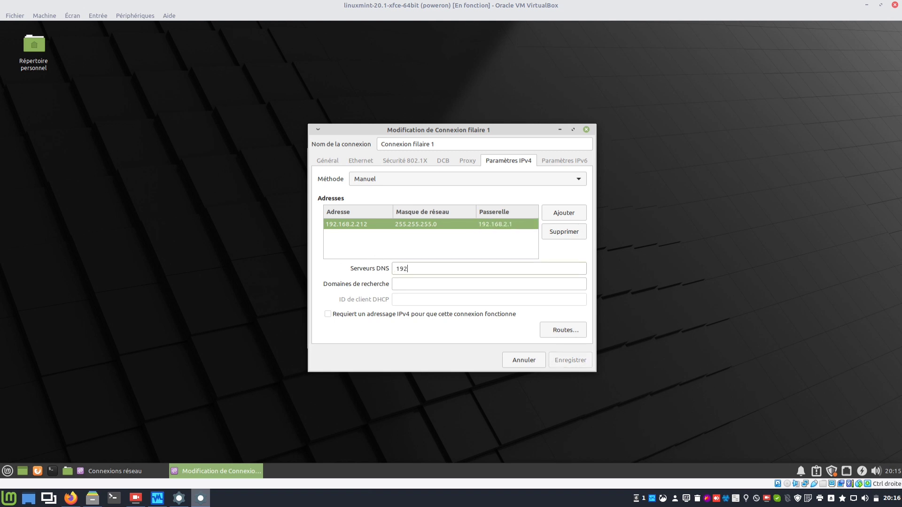
type(".138.2.1")
key("BackSpace")
type("6")
left_click(568, 362)
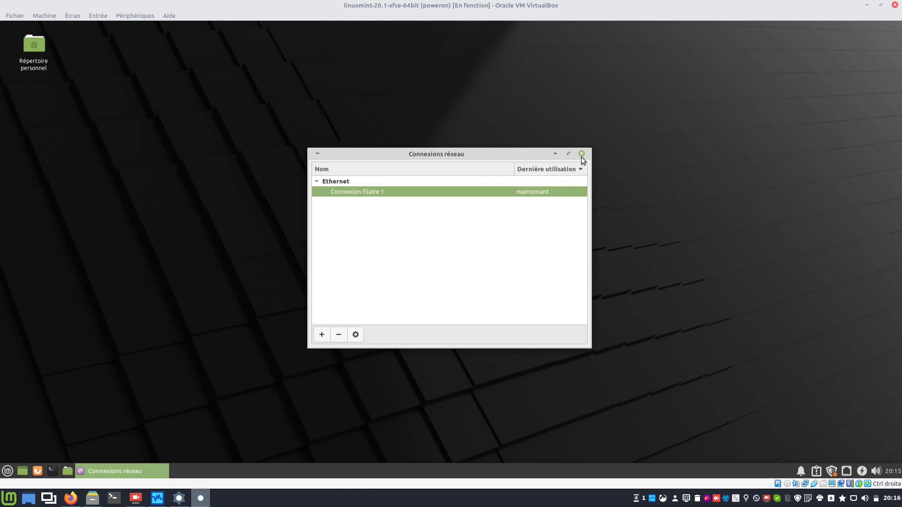
Close the connections window and list the Xfce VM's interfaces with ifconfig.
left_click(582, 153)
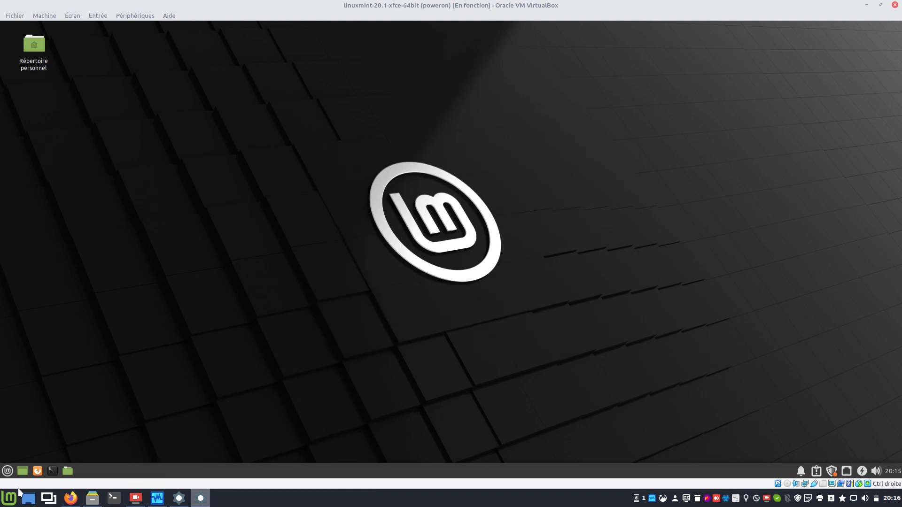
left_click(52, 471)
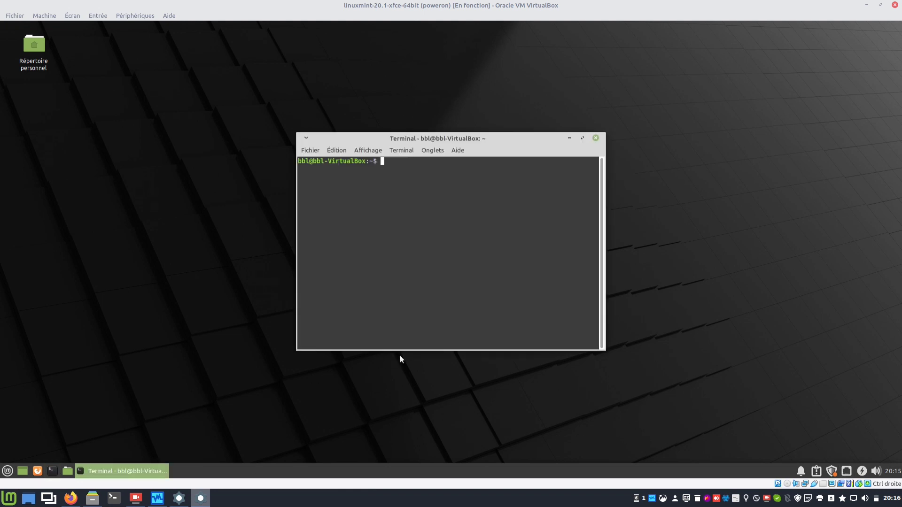
type("ifconfig")
key("Return")
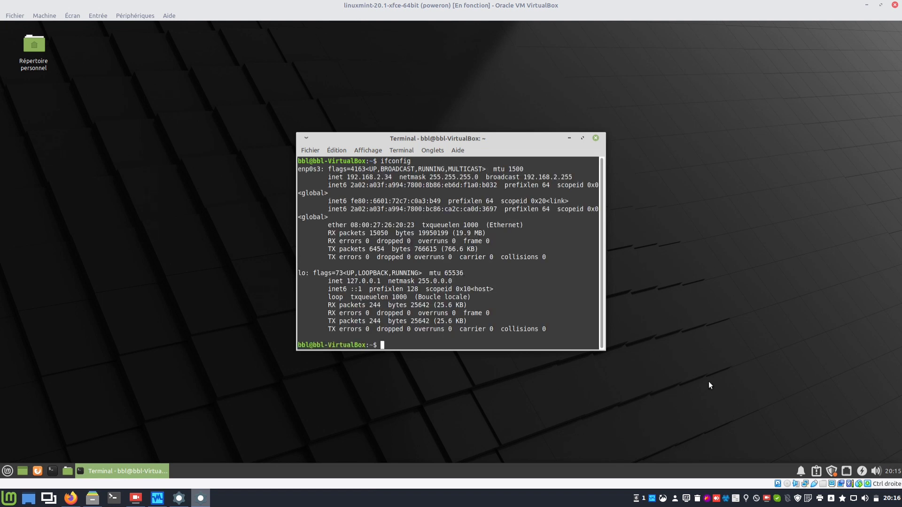
Disconnect and reconnect the wired network, then rerun ifconfig to see 192.168.2.212.
left_click(846, 471)
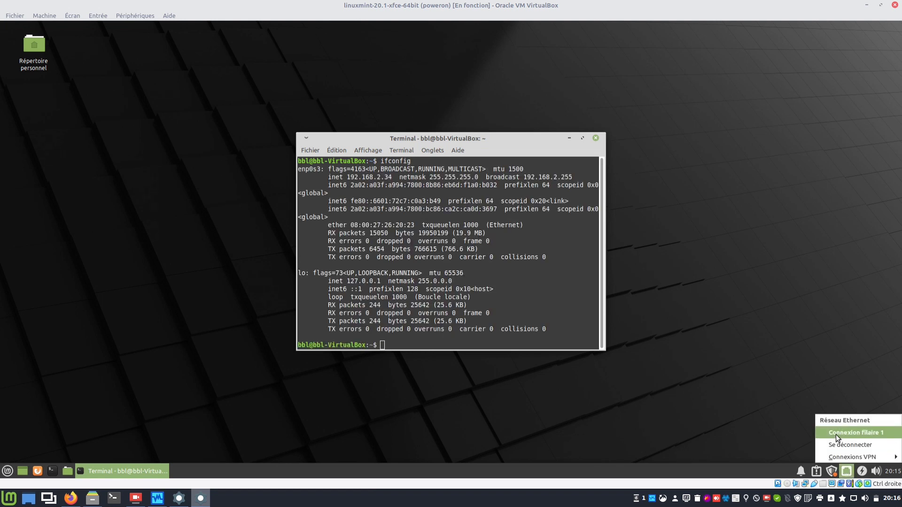
left_click(837, 444)
left_click(845, 471)
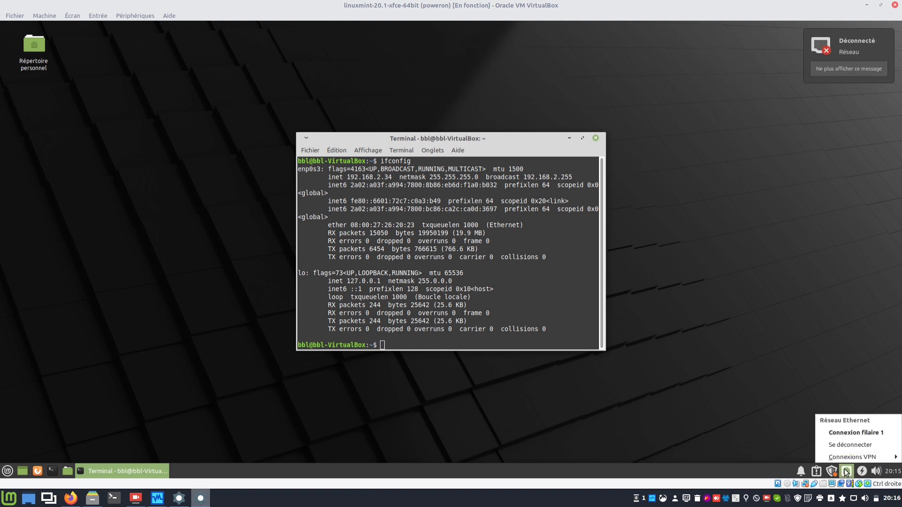
left_click(840, 434)
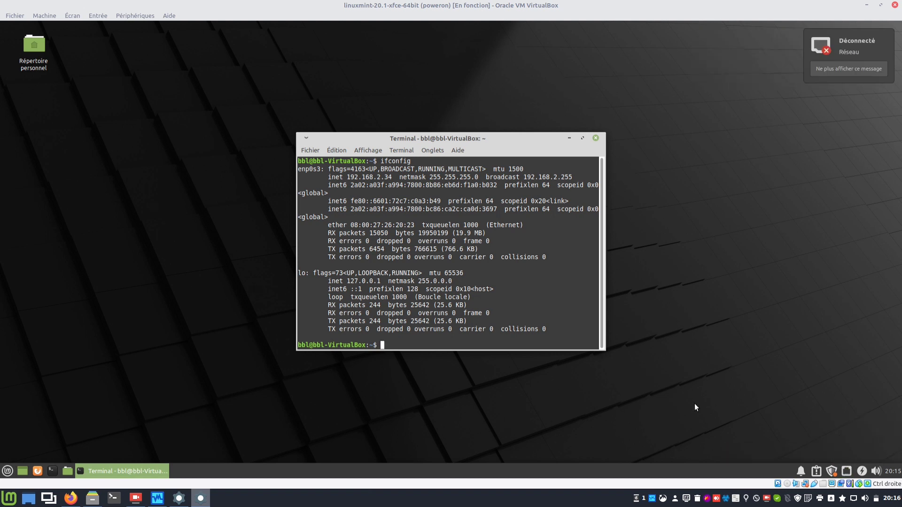
key("Up")
key("Return")
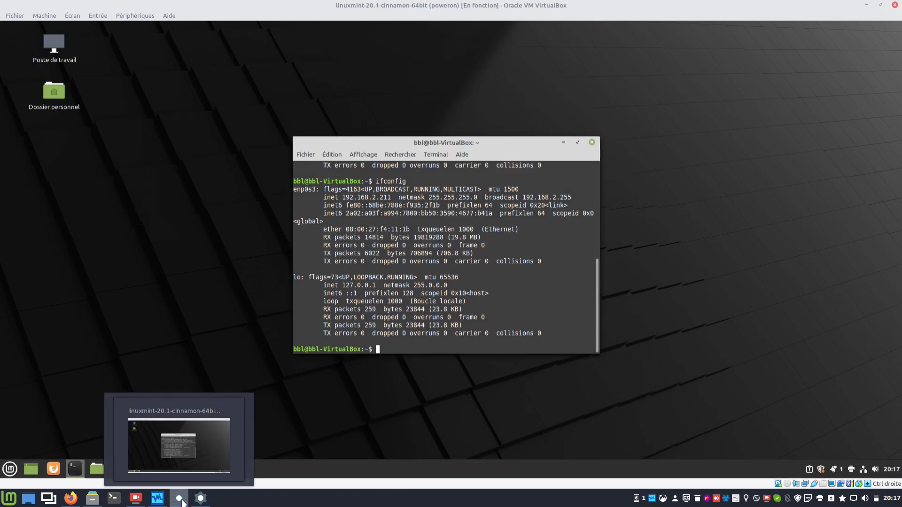
On the Cinnamon VM, run sudo apt install openssh-server, authenticate and confirm, then return to the Xfce VM.
left_click(208, 470)
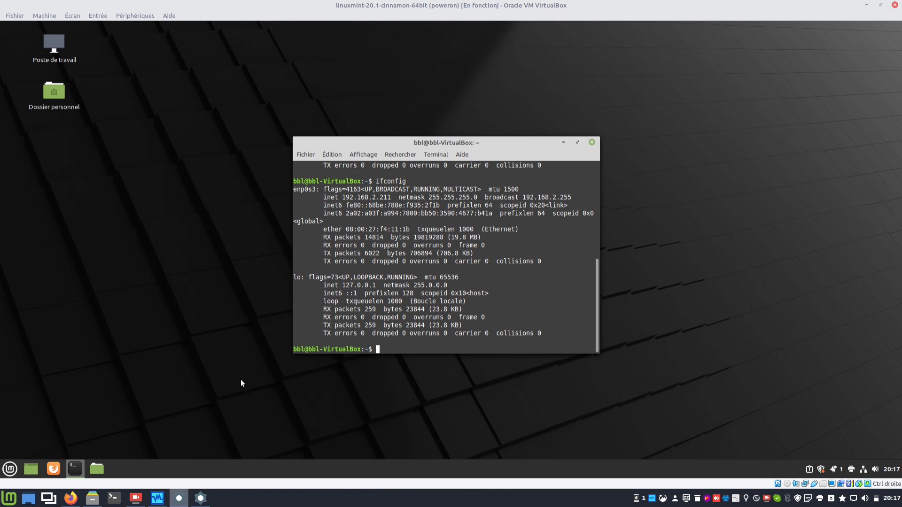
type("sudo apt install openssh-server")
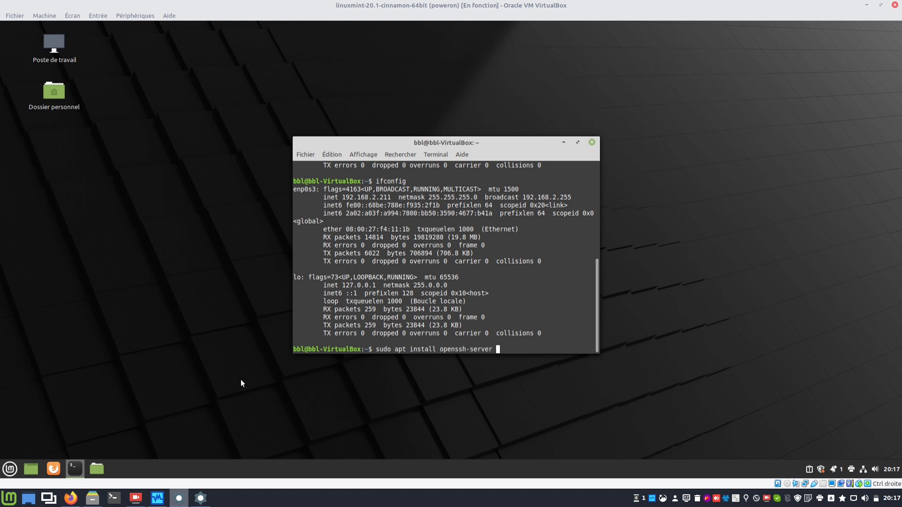
key("Return")
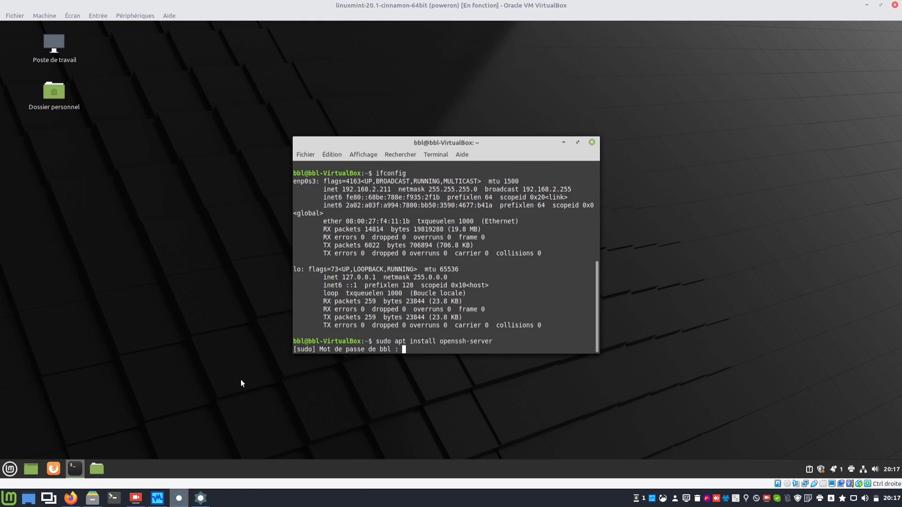
type("*****")
key("Return")
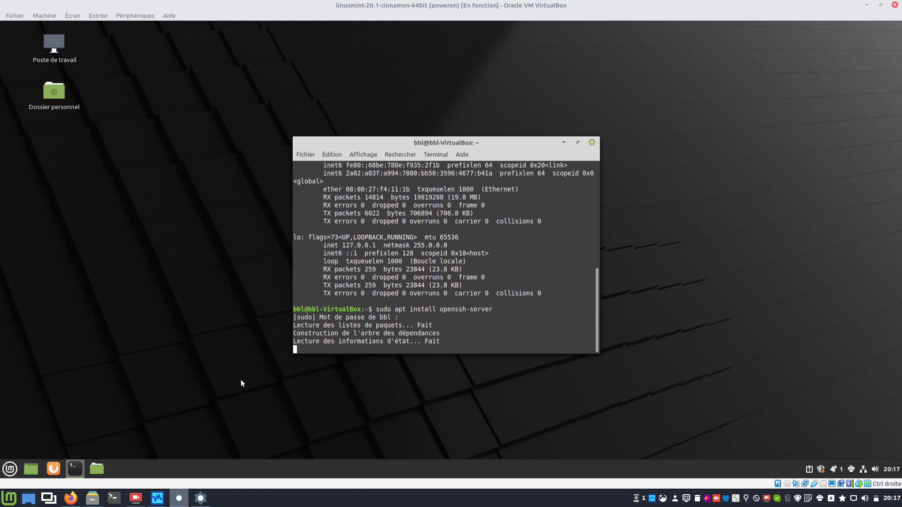
key("Return")
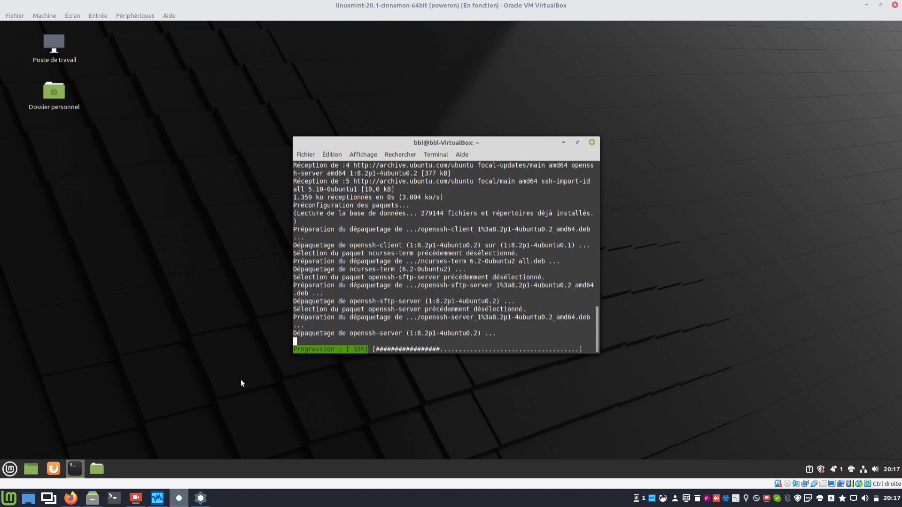
left_click(201, 497)
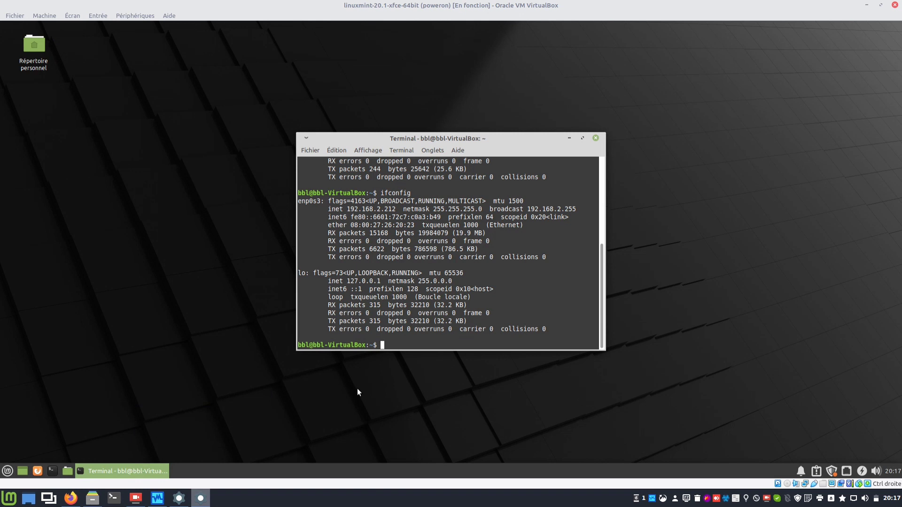
Run sudo apt install openssh-server in the Xfce VM terminal with the sudo password and confirmation, then go to Cinnamon.
type("sudo apt install openssh-server")
key("Return")
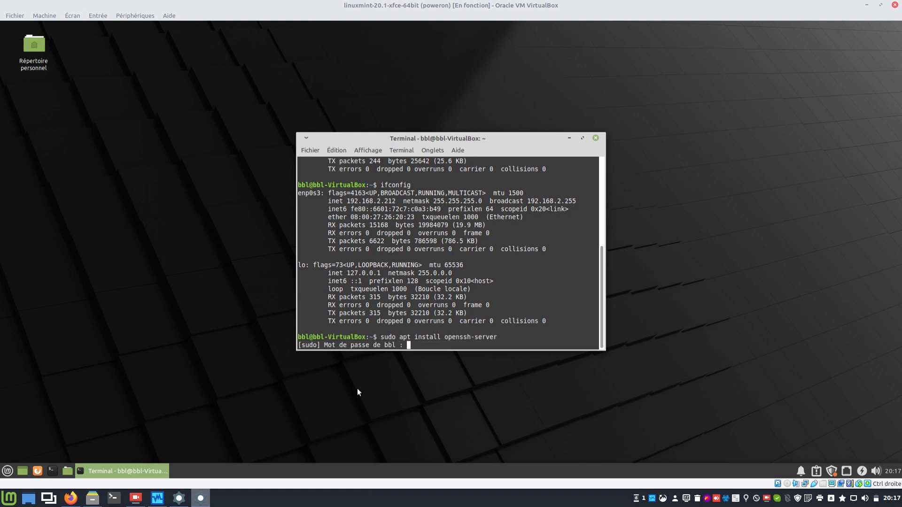
type("*******")
key("Return")
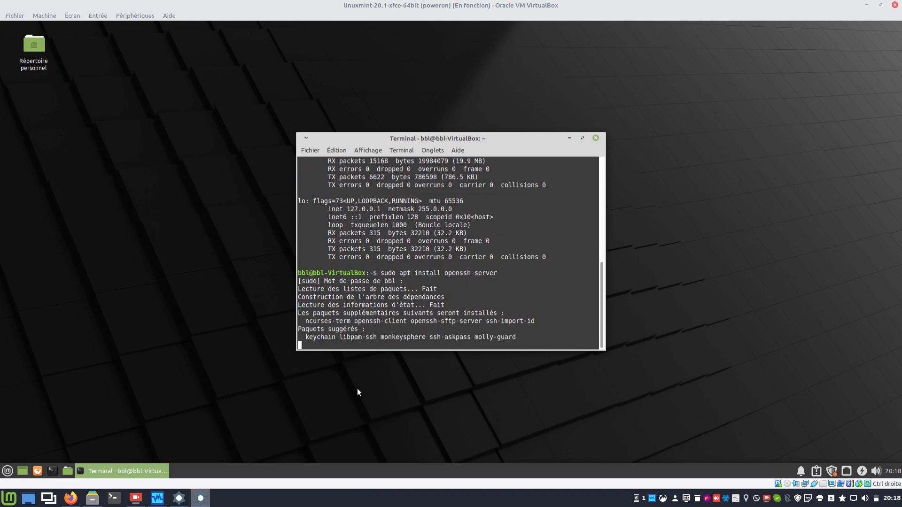
key("Return")
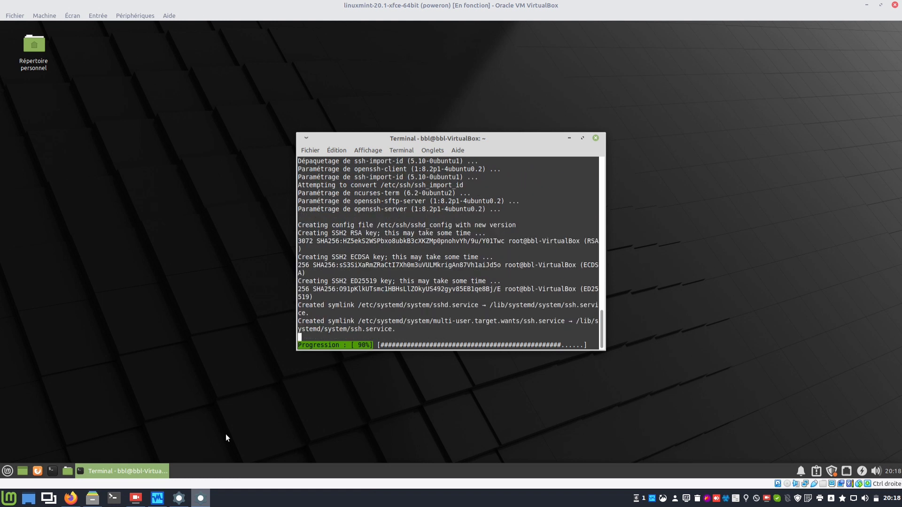
left_click(180, 499)
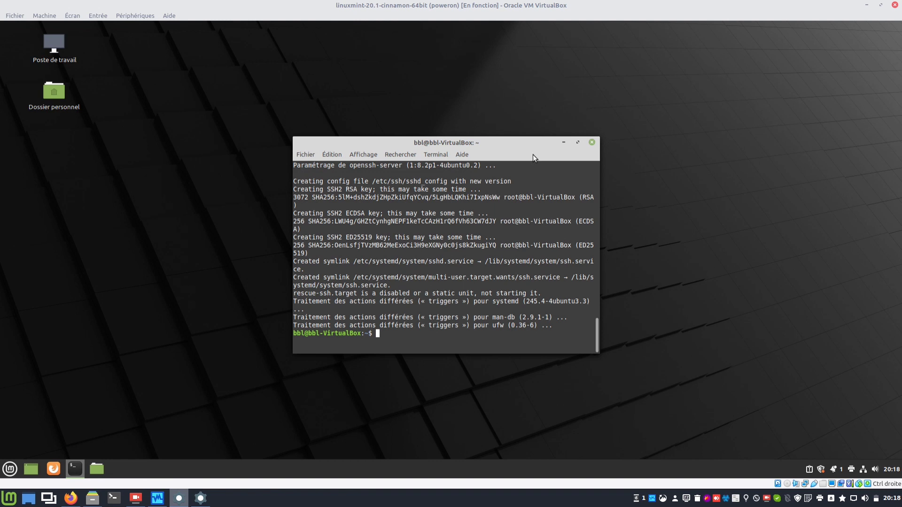
Close both VM terminals, keeping Xfce's open until its install finishes, then bring forward the host home folder.
left_click(592, 142)
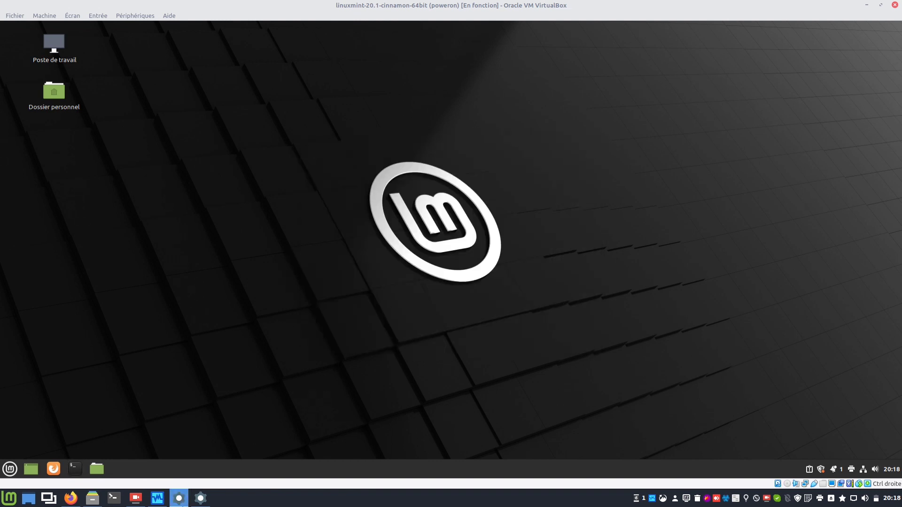
left_click(209, 497)
left_click(595, 140)
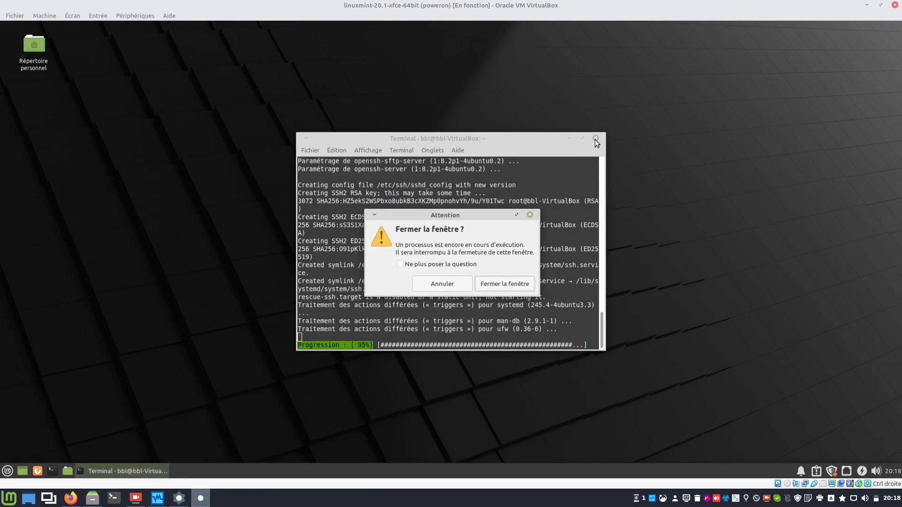
left_click(442, 284)
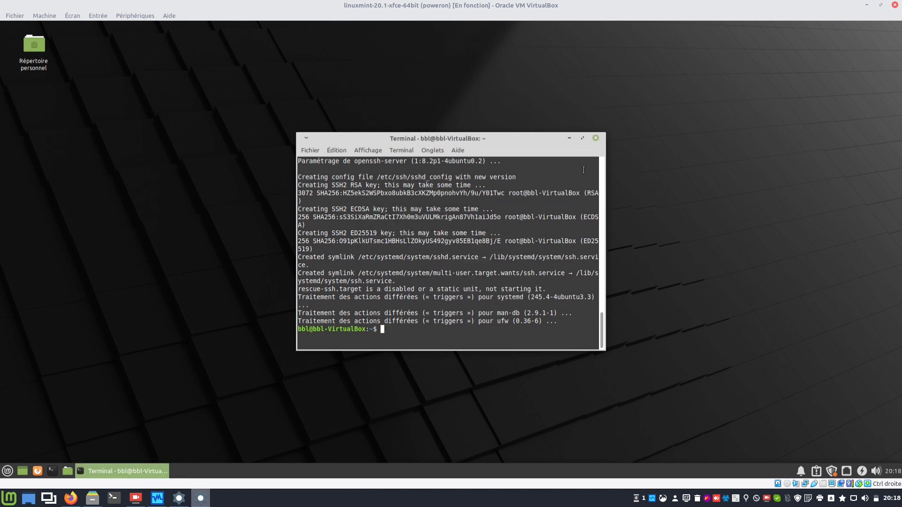
left_click(595, 138)
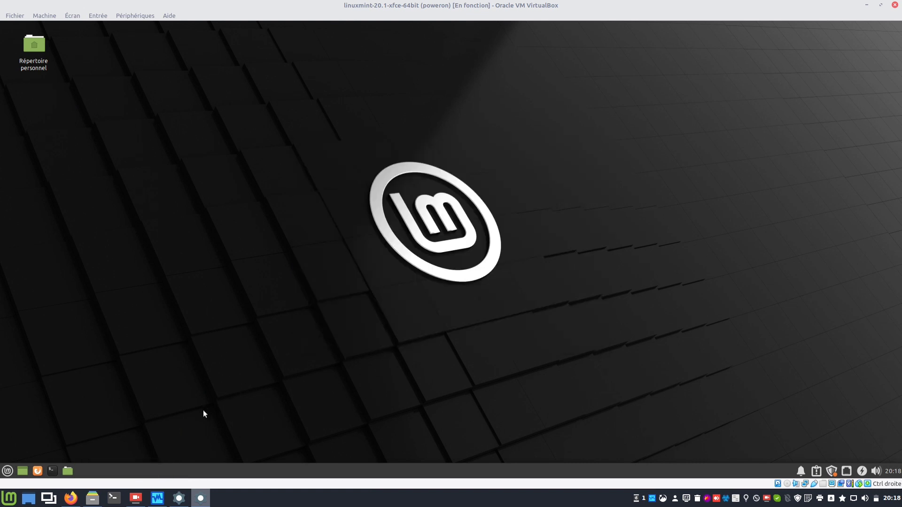
left_click(179, 498)
left_click(88, 504)
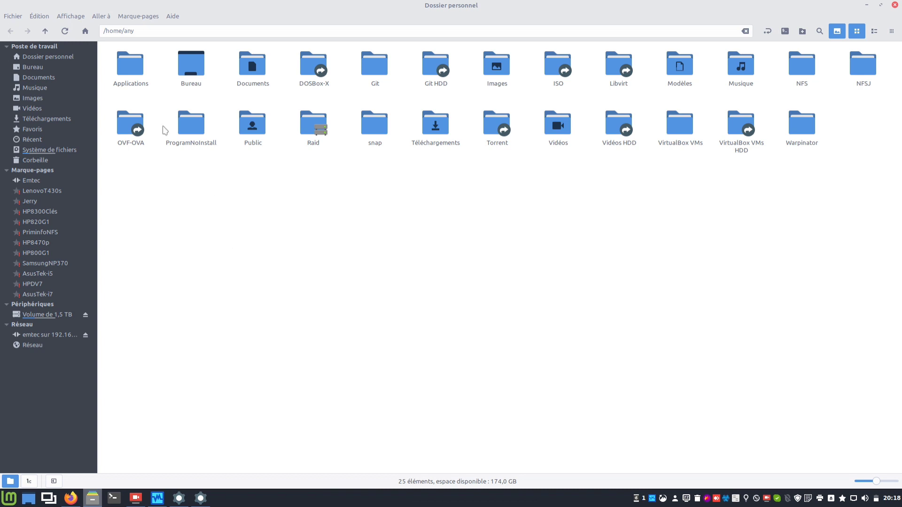
Open Nemo's connect-to-server form, keep SSH, and enter server 192.168.2.211.
left_click(40, 18)
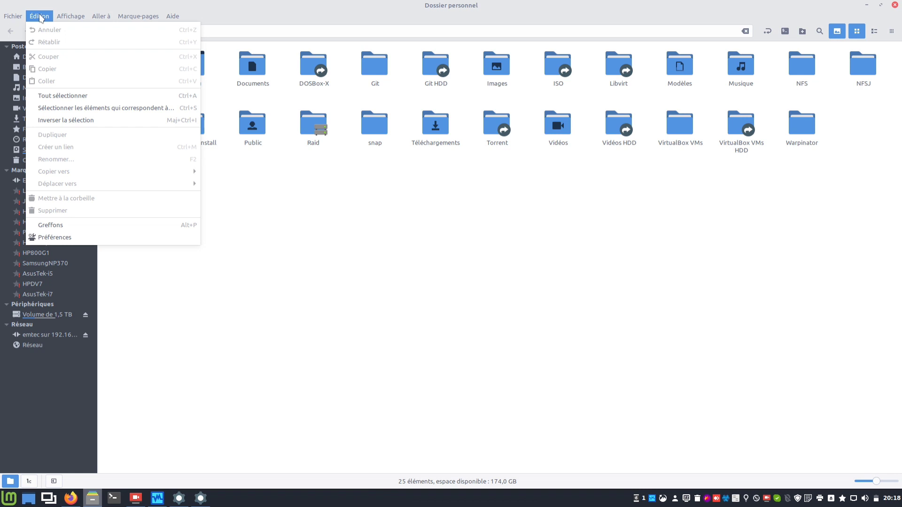
mouse_move(13, 17)
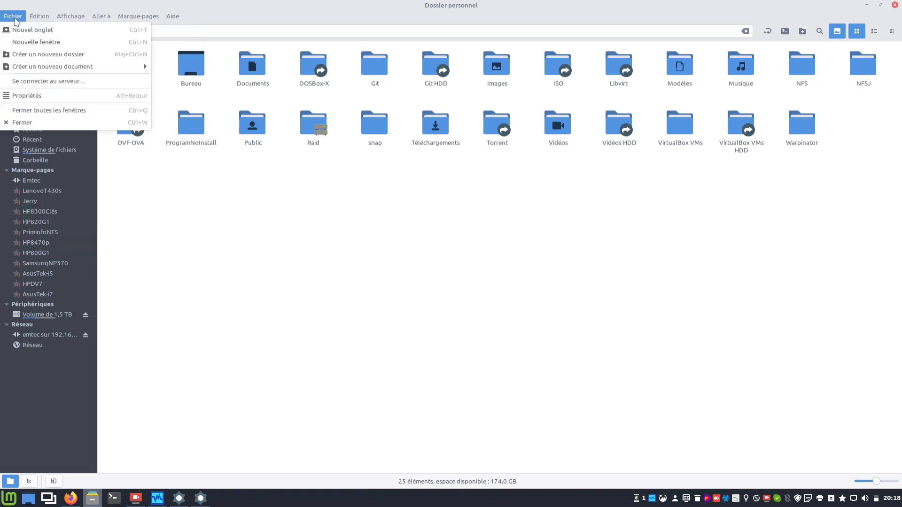
left_click(20, 82)
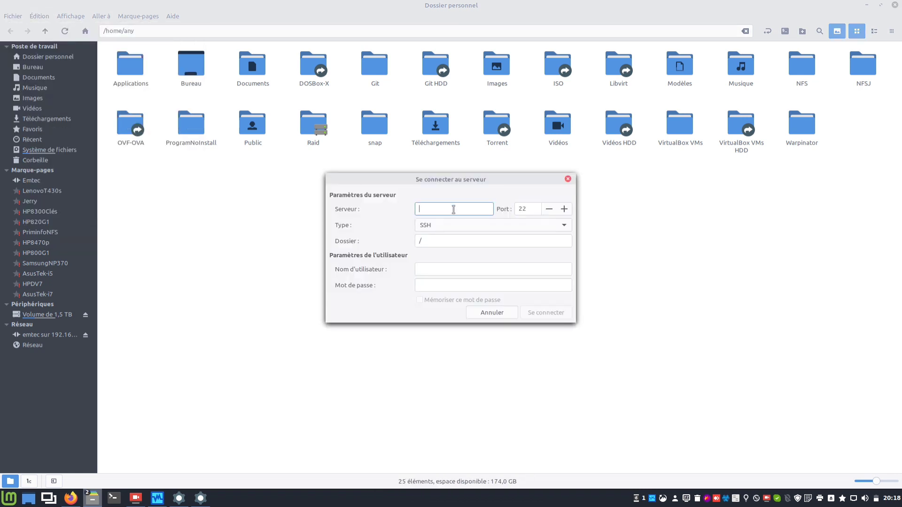
left_click(474, 226)
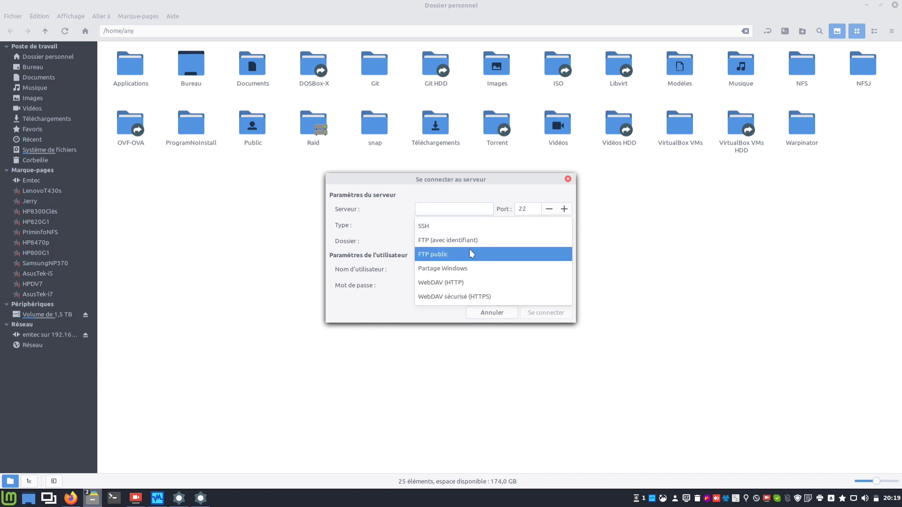
left_click(455, 230)
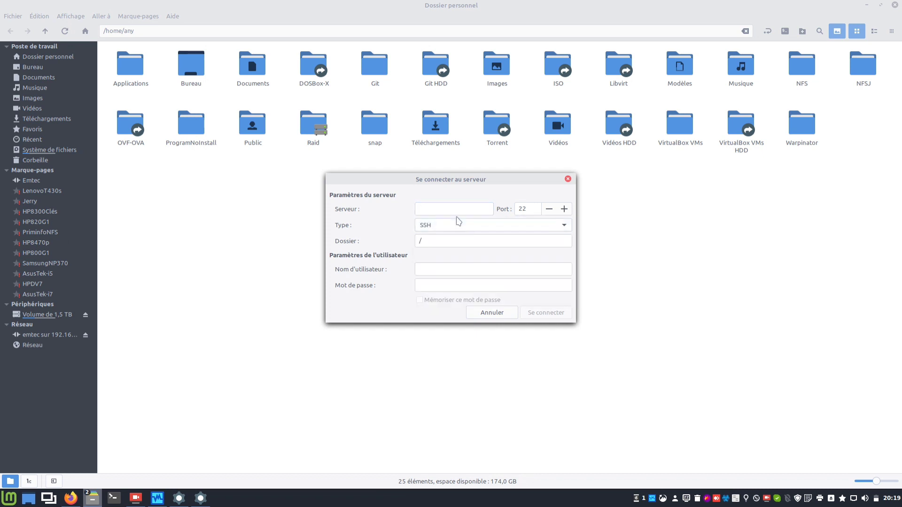
left_click(457, 210)
type("192.")
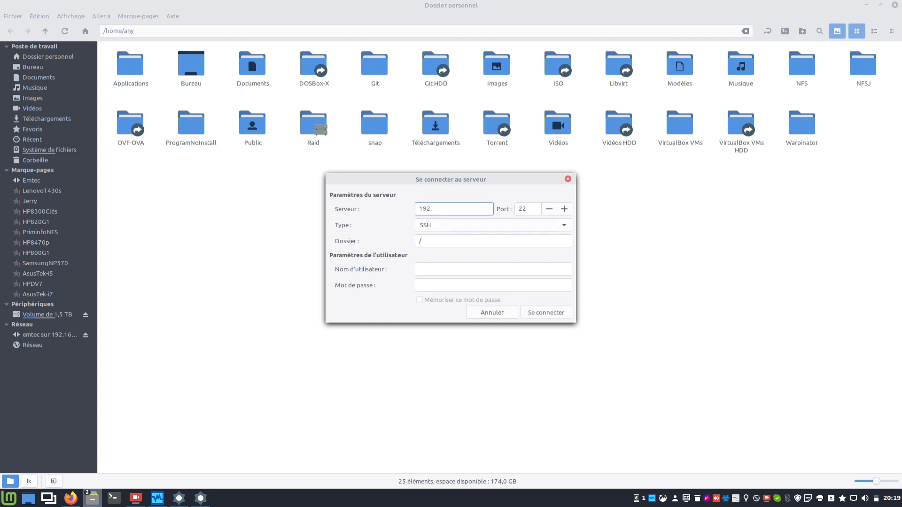
type("168.2.211")
Fill in the remote user's home folder path and the user name, fixing a typo in the path.
left_click(497, 241)
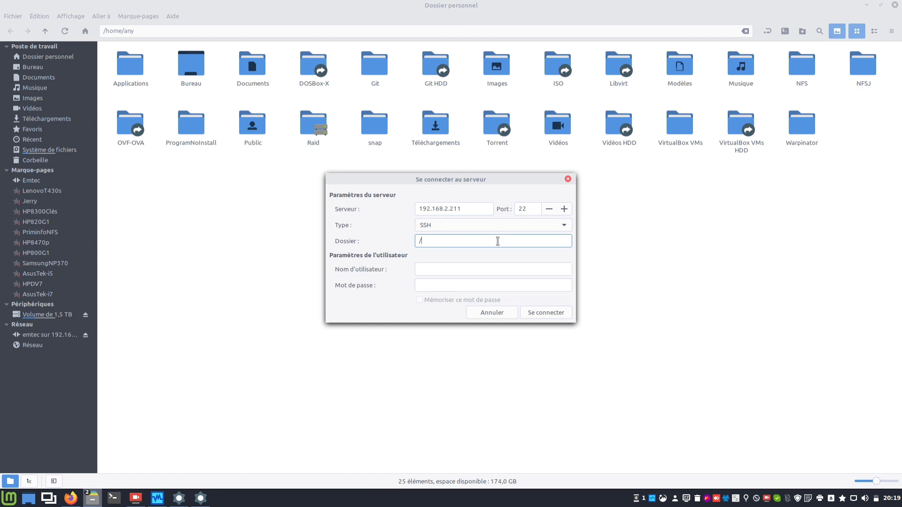
type("home/any")
left_click(521, 271)
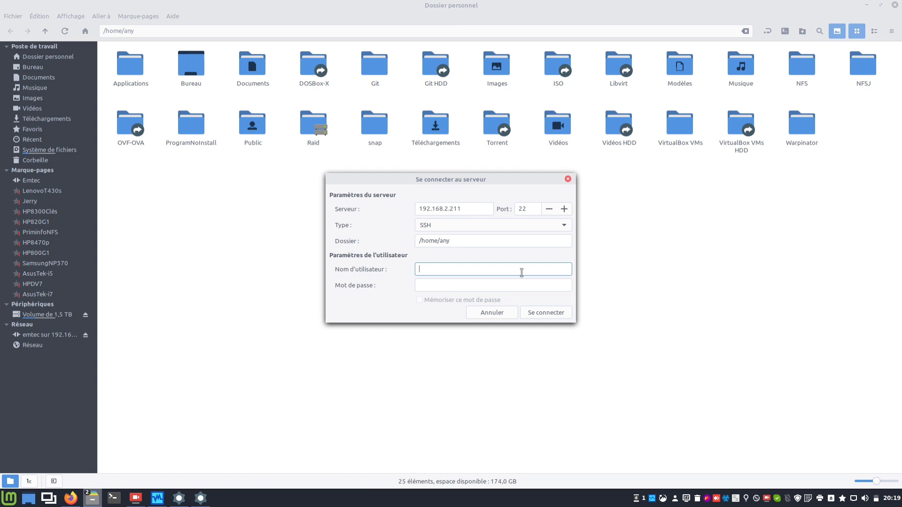
type("bb")
left_click(468, 242)
key("BackSpace")
key("BackSpace")
key("BackSpace")
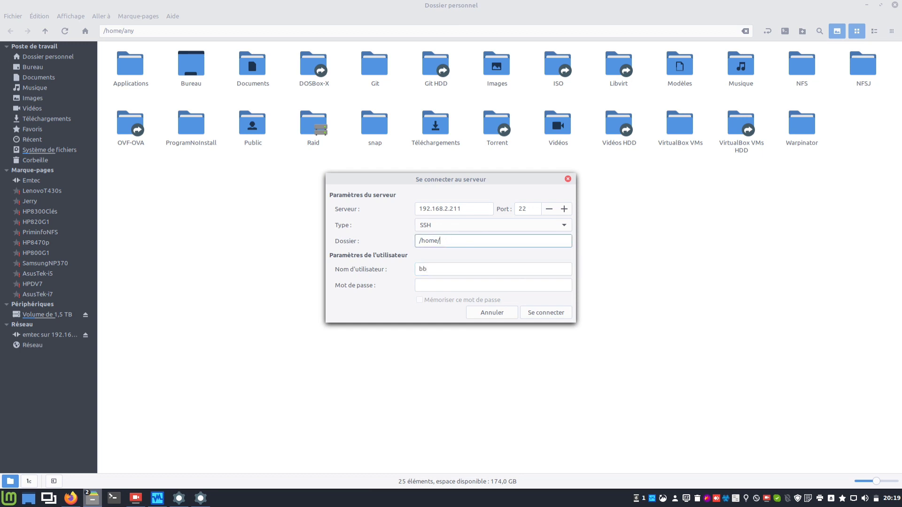
type("bbl")
left_click(459, 269)
type("bbl")
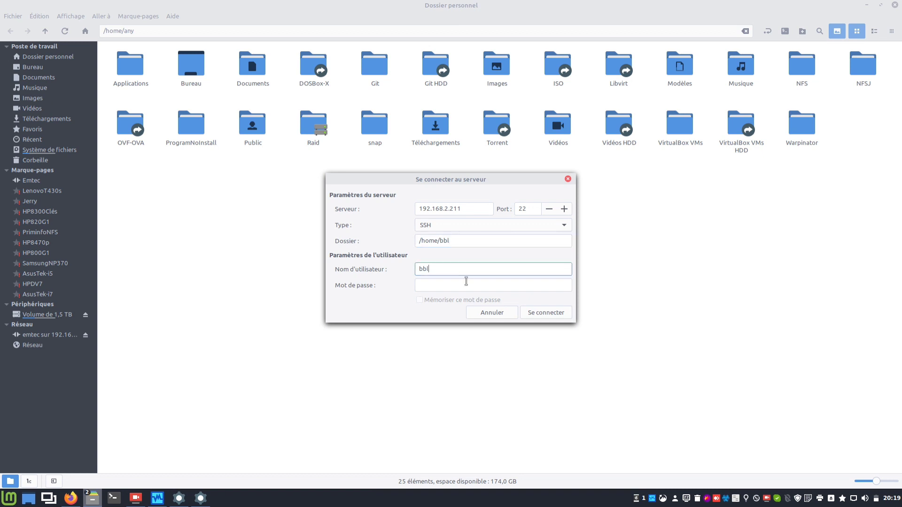
Enter the password, tick Mémoriser ce mot de passe, and connect despite the unknown host warning.
left_click(468, 287)
type("••••••")
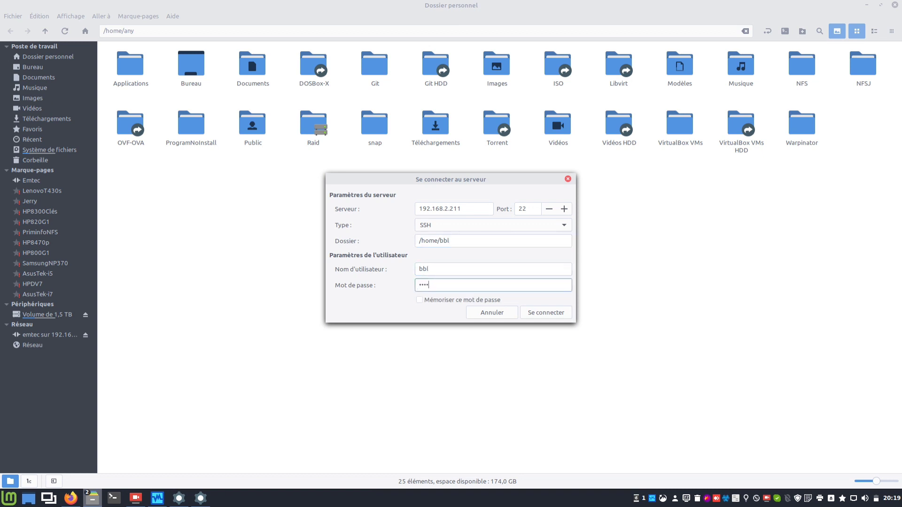
left_click(420, 301)
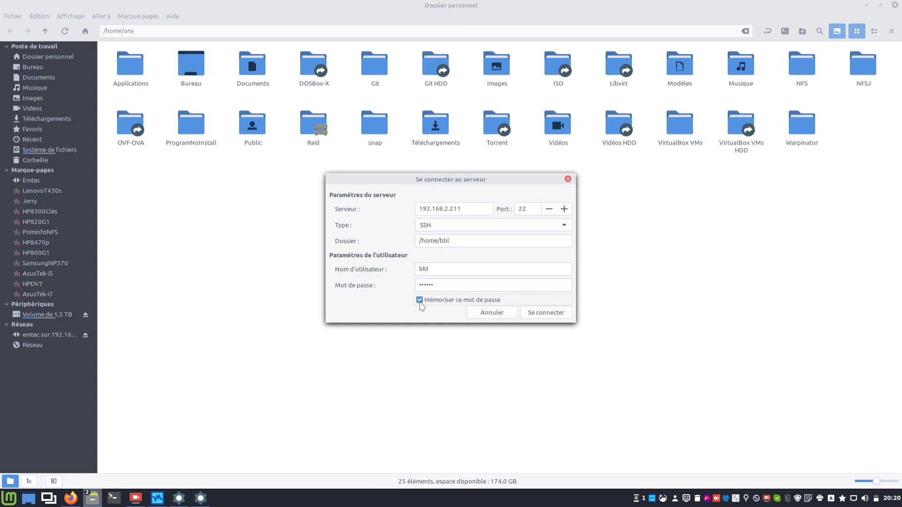
left_click(537, 314)
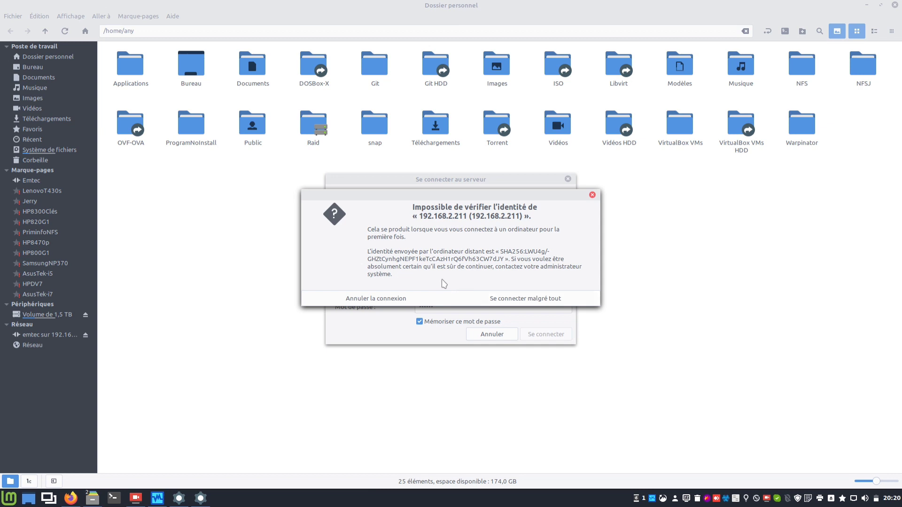
left_click(489, 301)
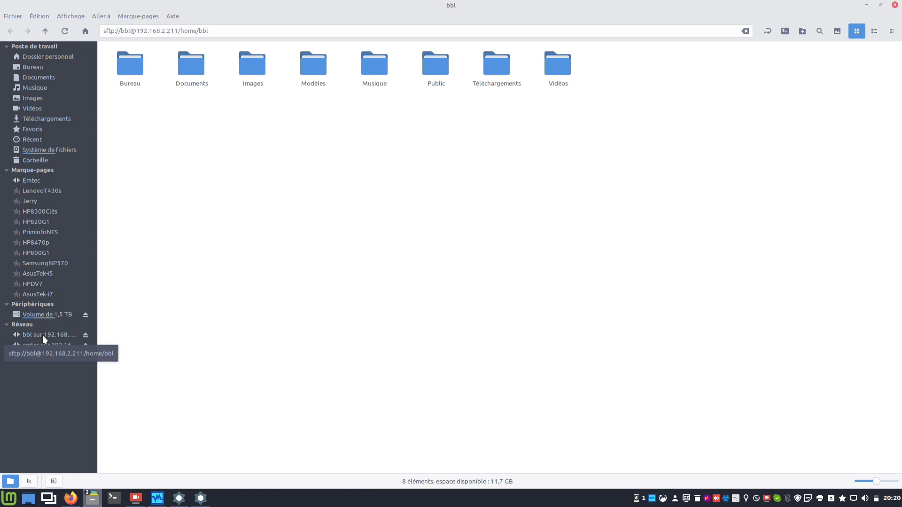
Bookmark the 192.168.2.211 connection and rename the bookmark to VM1.
right_click(42, 335)
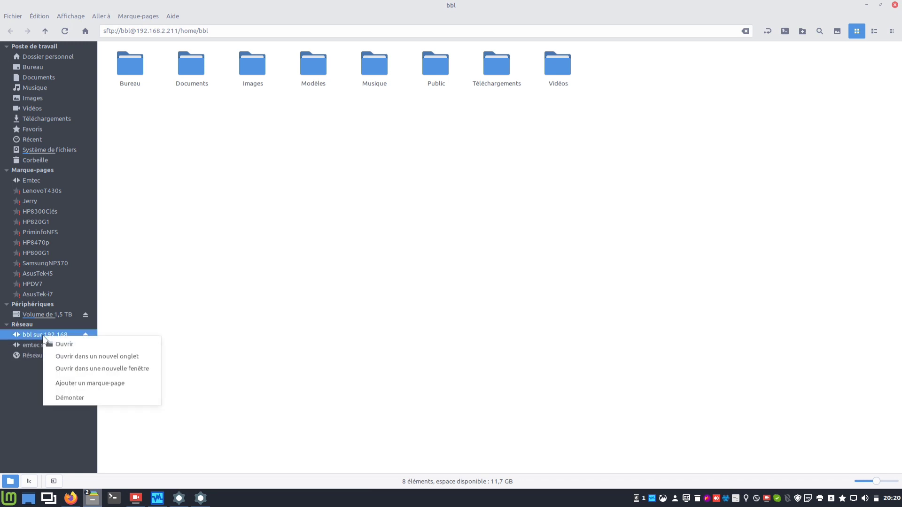
left_click(73, 384)
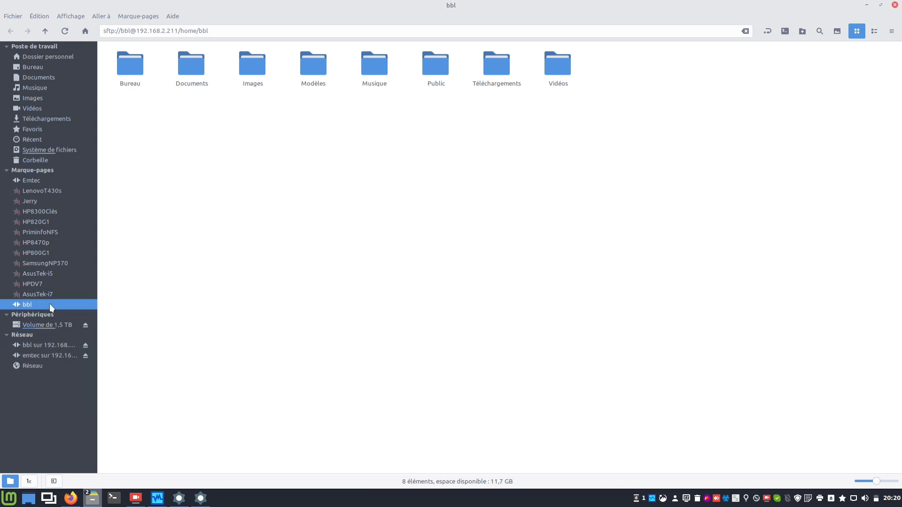
right_click(51, 308)
left_click(89, 362)
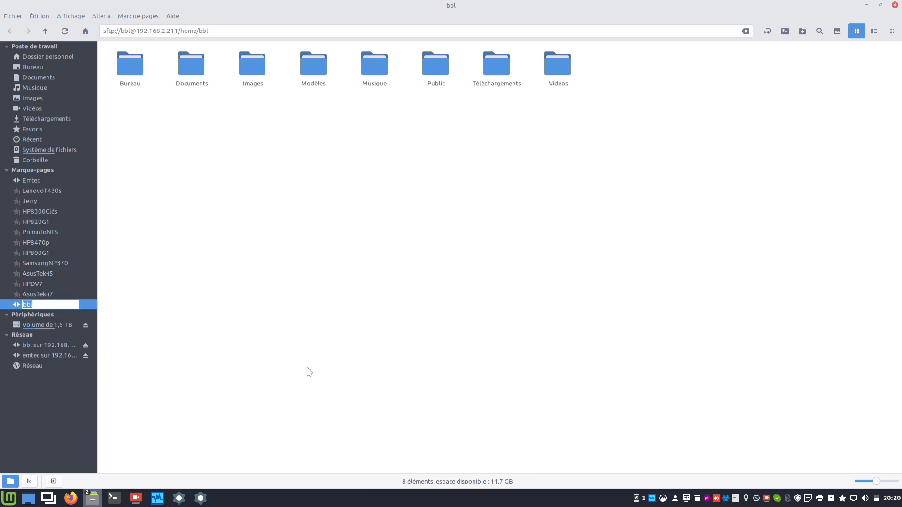
type("VM1")
key("Return")
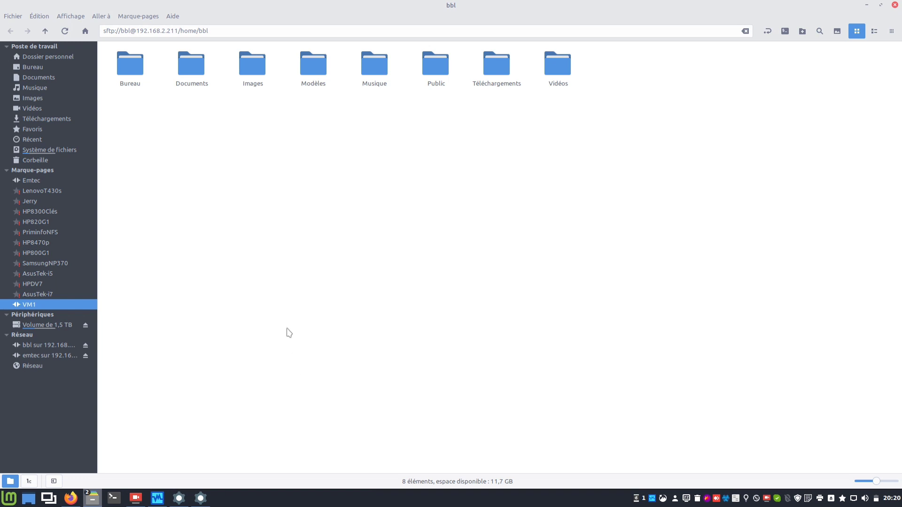
left_click(39, 17)
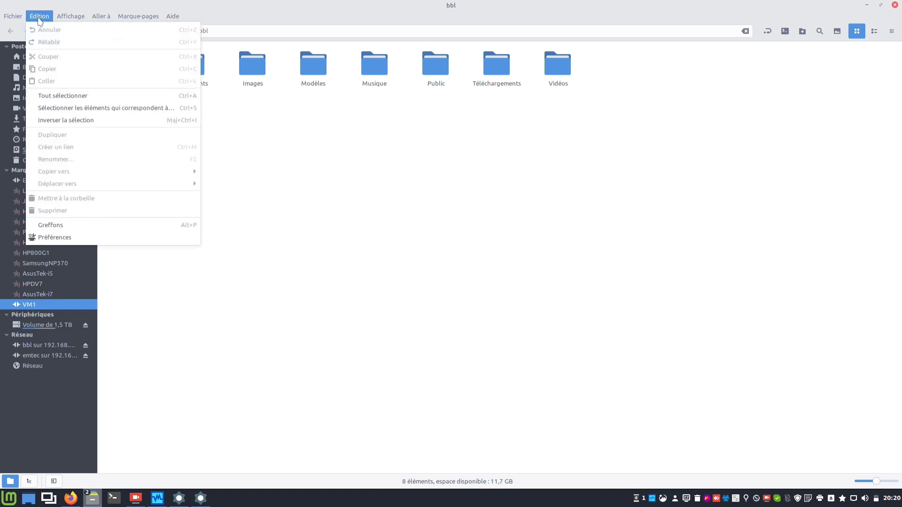
Open Se connecter au serveur and enter server 192.168.2.212 with folder /home/bbl.
left_click(39, 16)
left_click(13, 16)
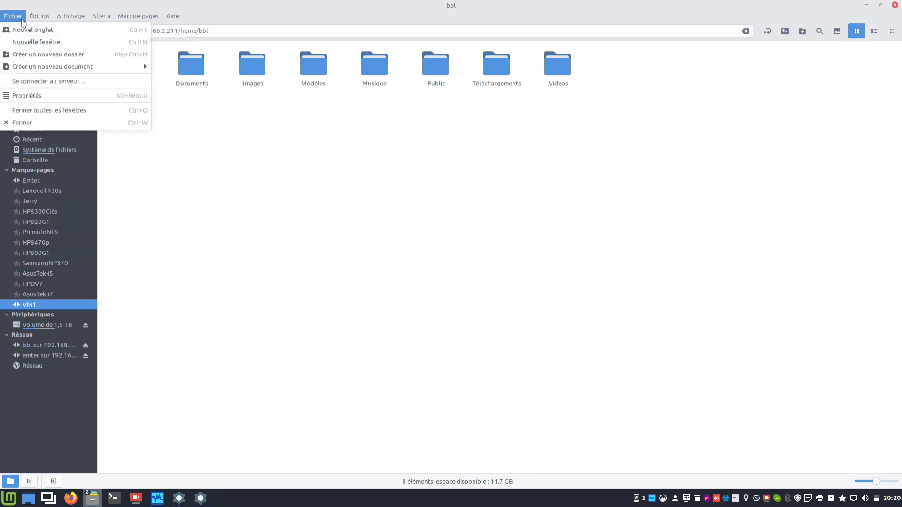
left_click(35, 81)
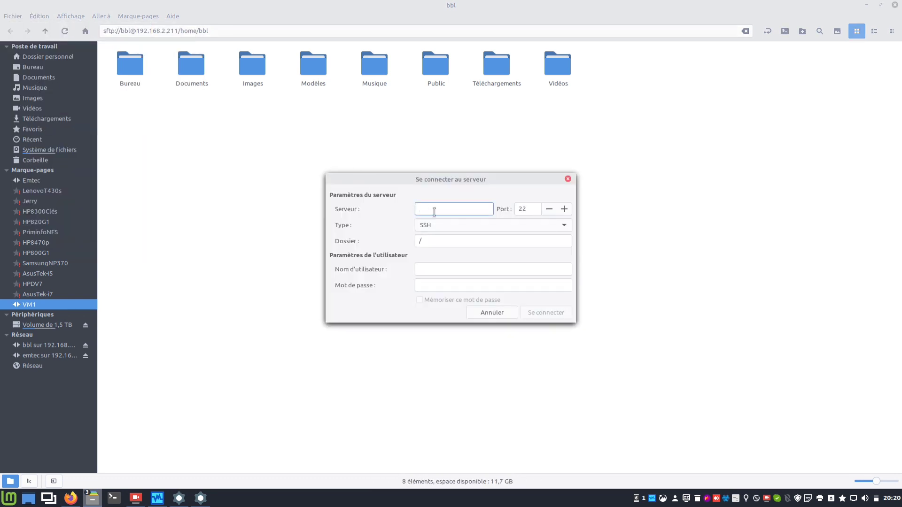
type("192.168.2.212")
left_click(455, 240)
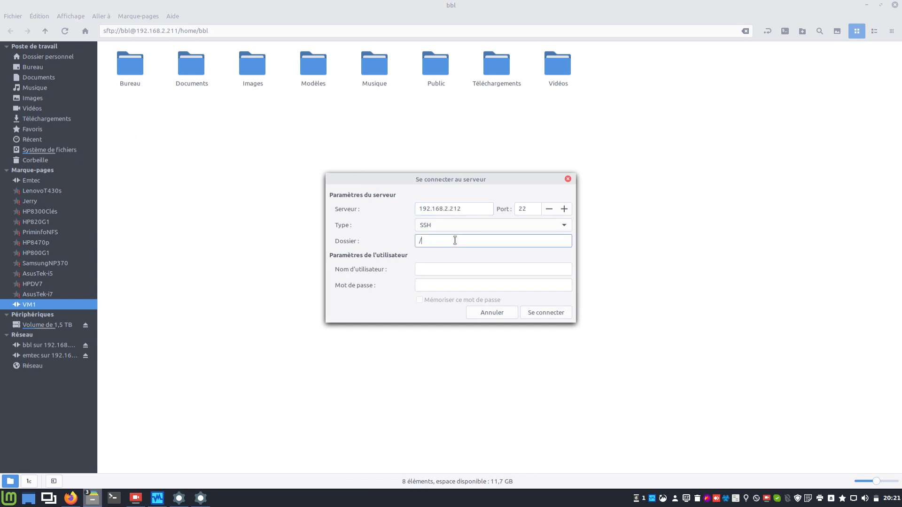
type("home/bbl")
Enter the user name and password, remember it, and connect despite the host identity warning.
key("Tab")
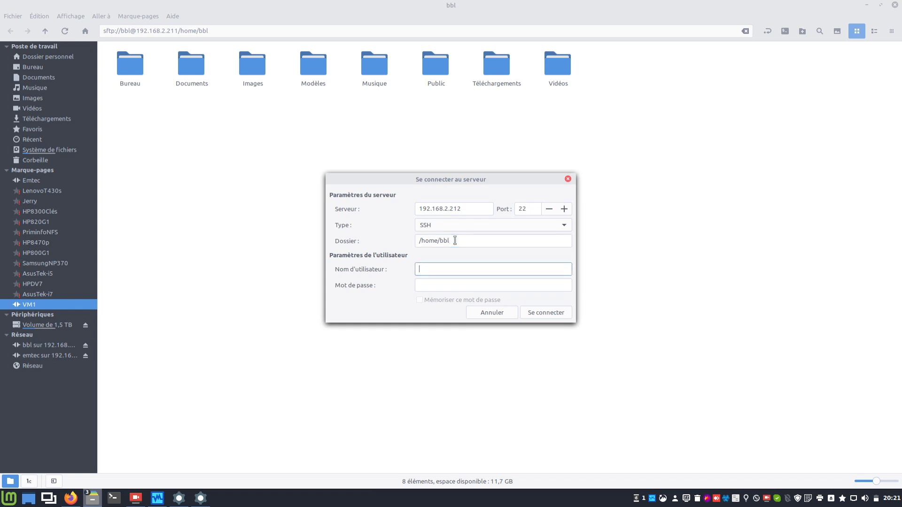
key("Tab")
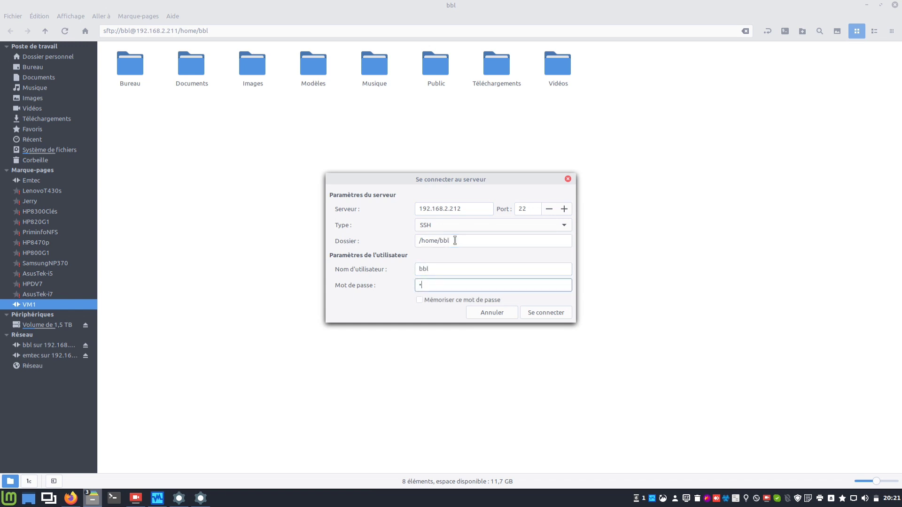
left_click(421, 302)
left_click(554, 313)
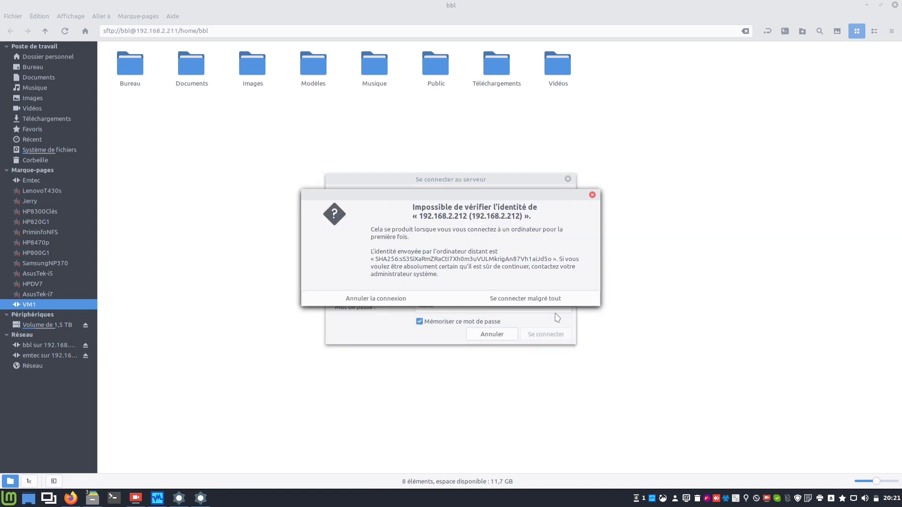
left_click(557, 297)
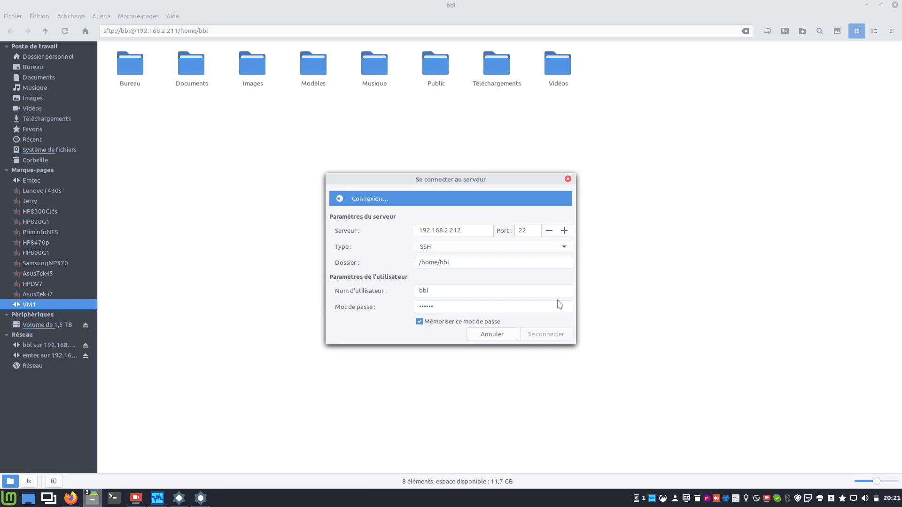
right_click(57, 345)
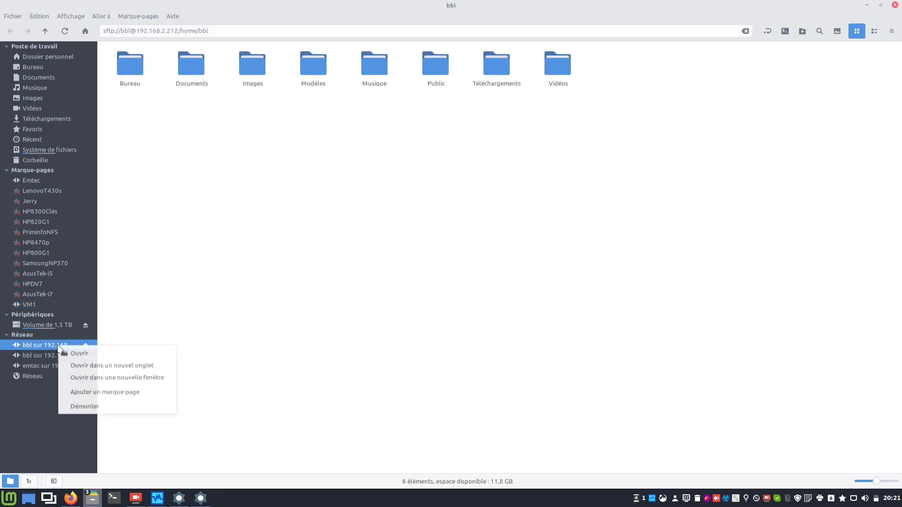
Bookmark the 192.168.2.212 connection and rename the bookmark to VM2.
left_click(91, 392)
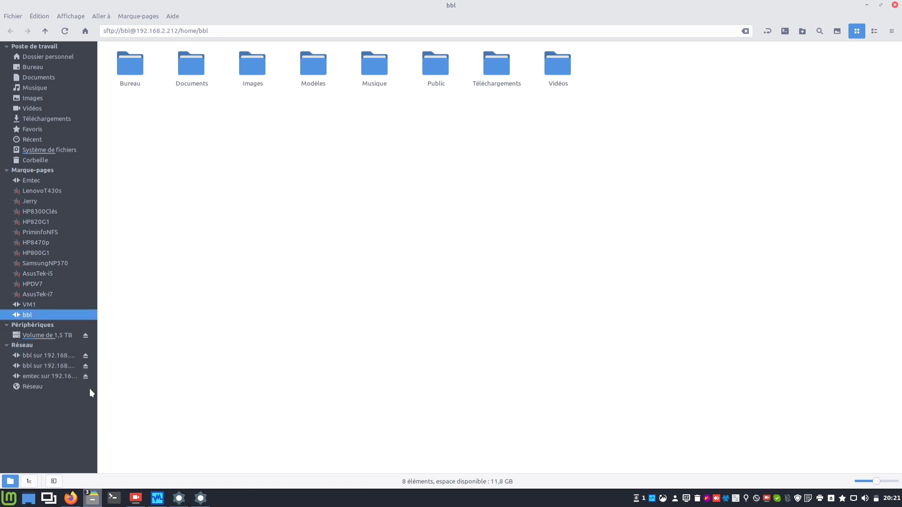
right_click(52, 317)
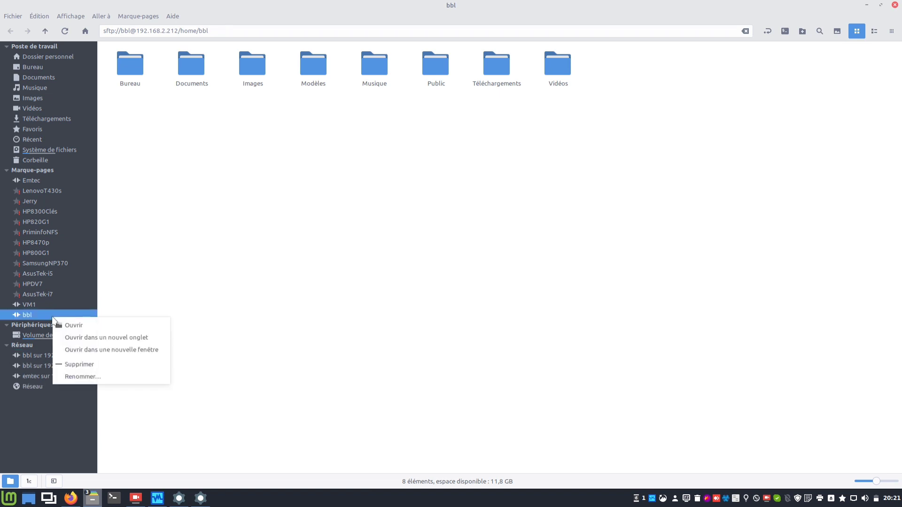
left_click(79, 376)
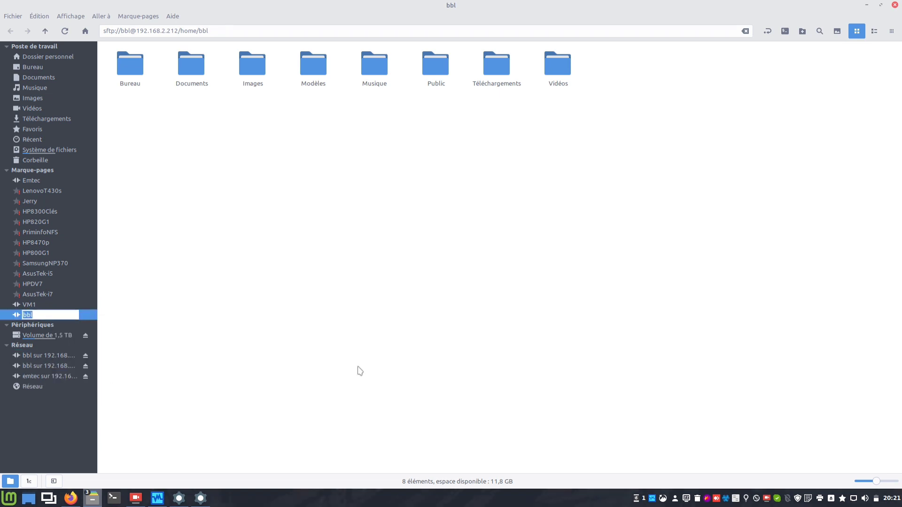
type("VM2")
key("Return")
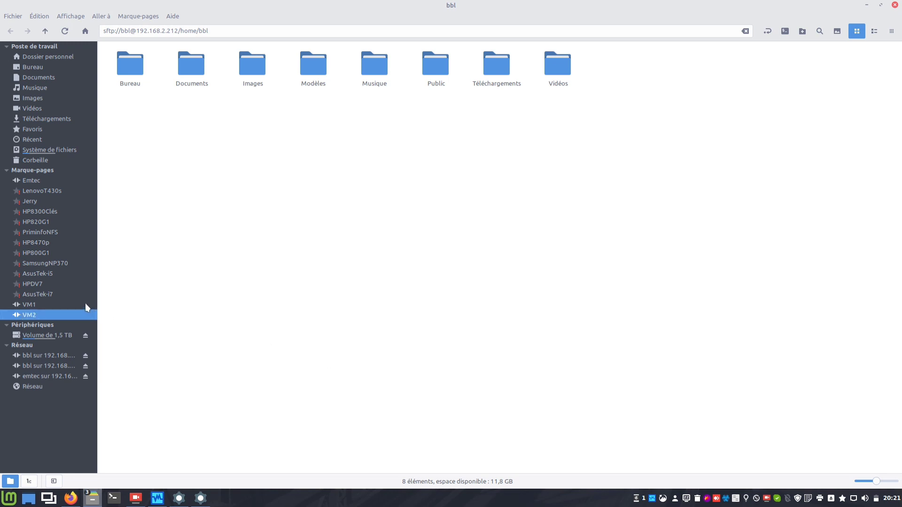
Open the VM1 and VM2 bookmarks to check them, ending on VM1's home folder.
left_click(84, 303)
left_click(67, 304)
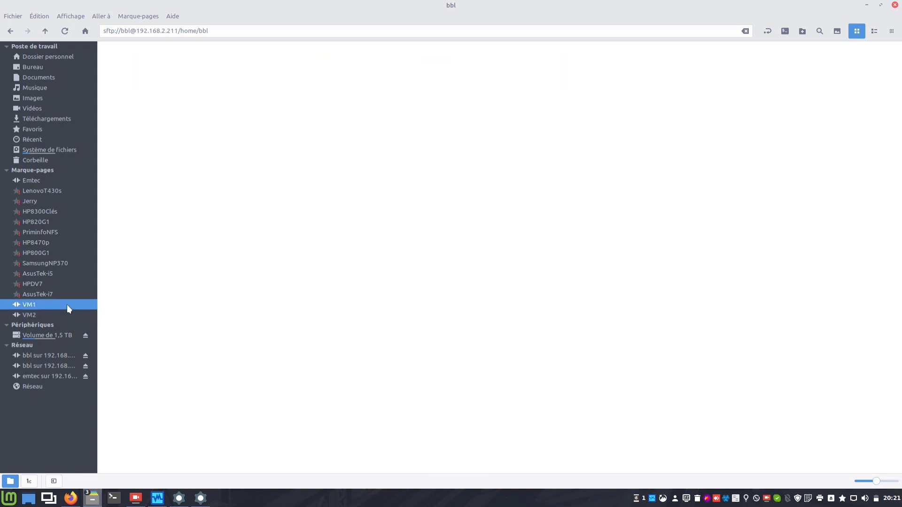
left_click(64, 305)
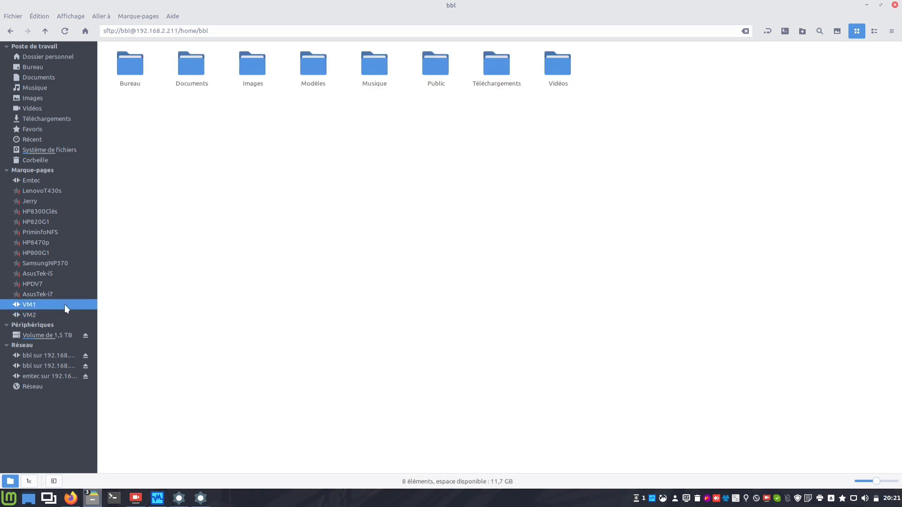
left_click(68, 316)
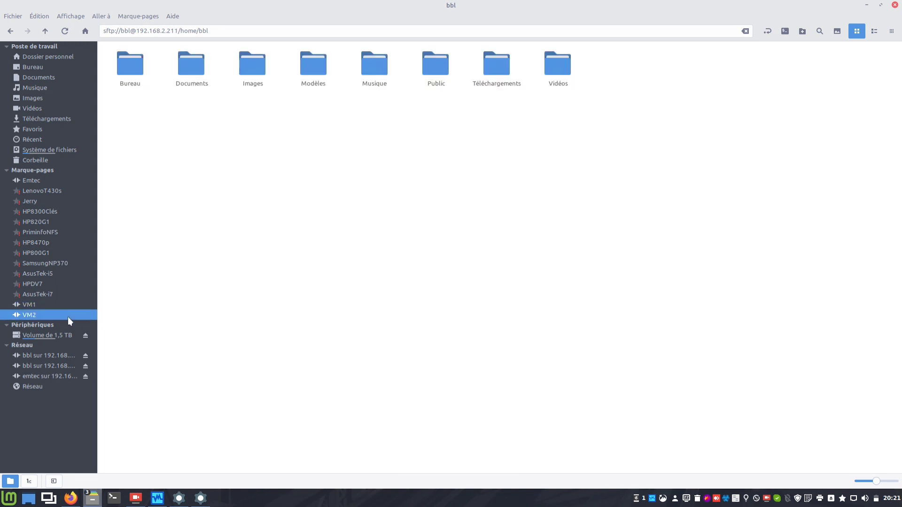
left_click(66, 305)
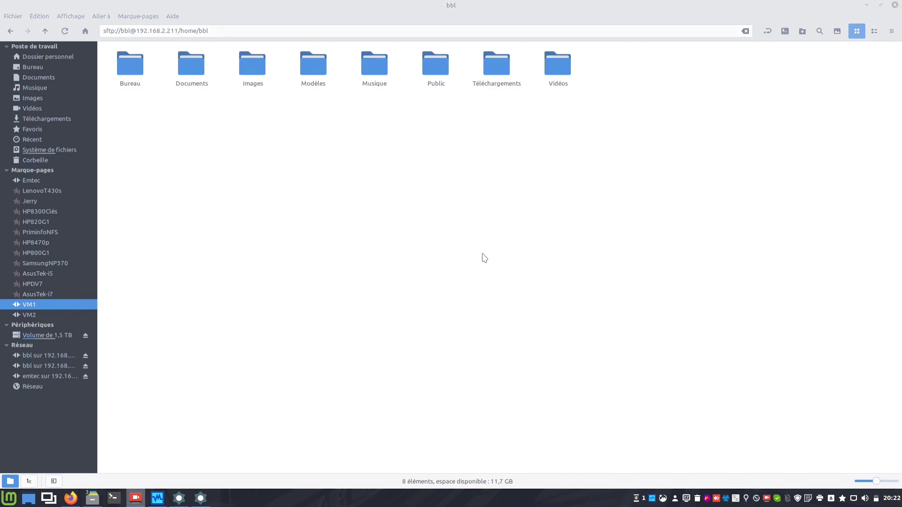
left_click(120, 501)
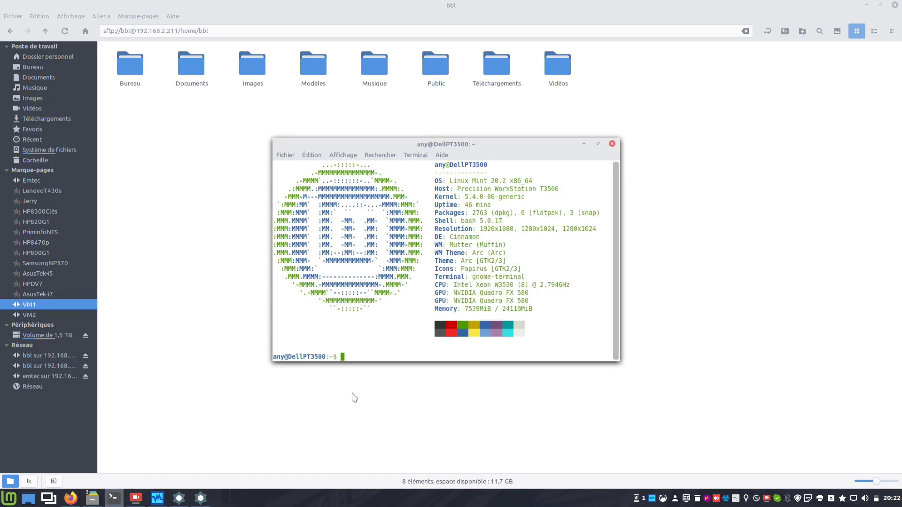
type("ifconfig")
key("Return")
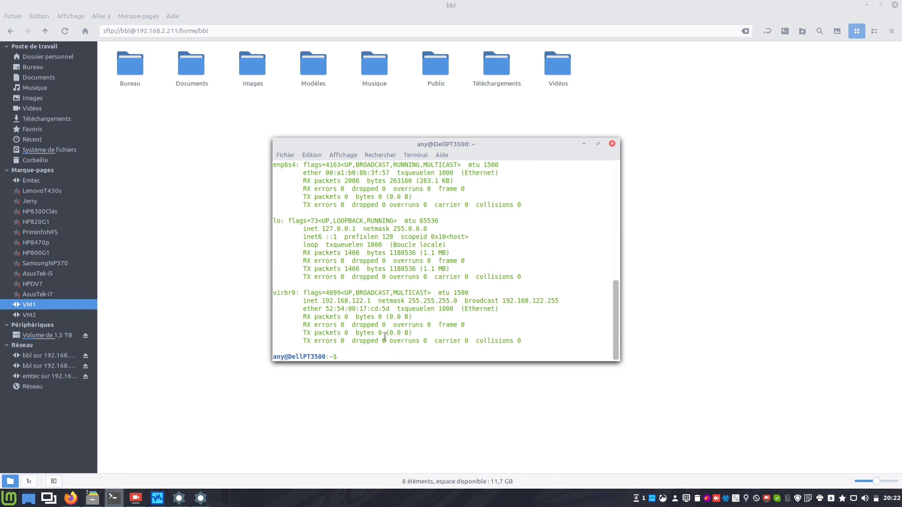
scroll(376, 298, "up", 8)
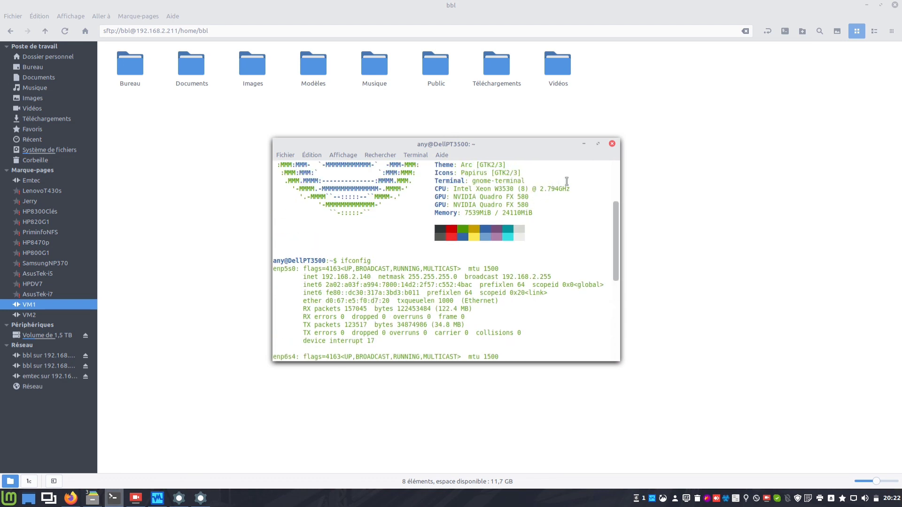
left_click(612, 144)
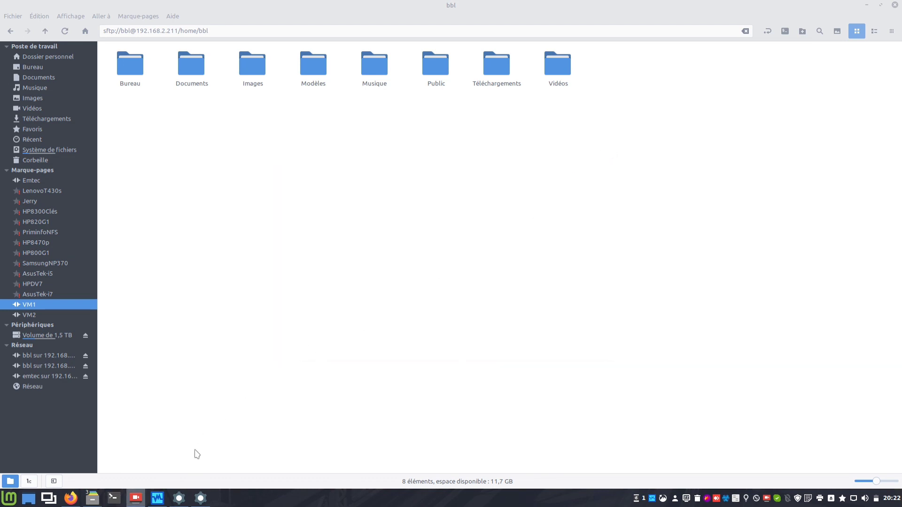
left_click(178, 498)
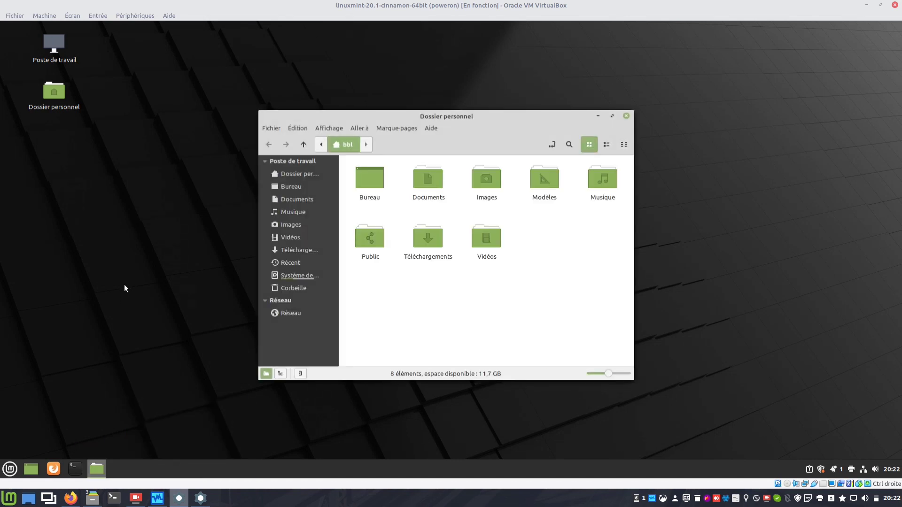
In the Cinnamon VM's Nemo, set up an SSH connection to 192.168.2.140 with folder /home/any.
left_click(271, 129)
left_click(293, 190)
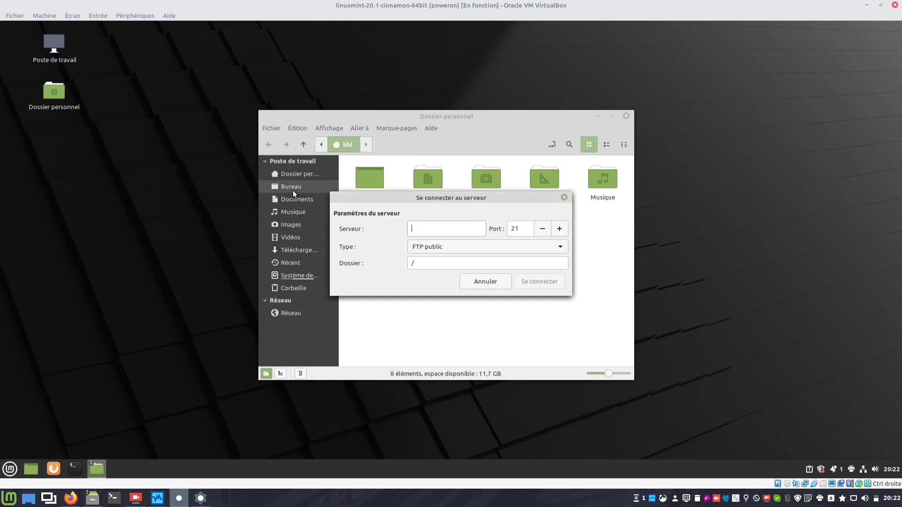
left_click(444, 243)
left_click(437, 217)
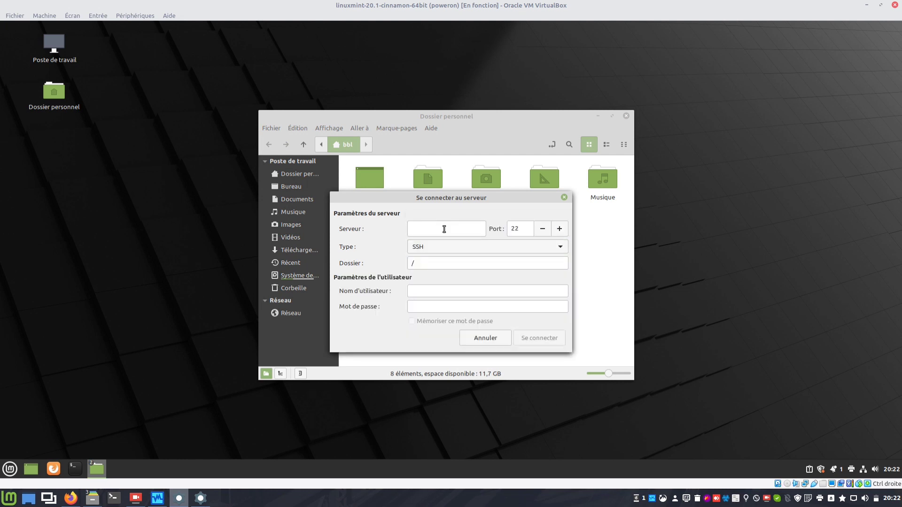
type("192.168.2.140")
left_click(464, 263)
type("home/any")
Enter the user name and password, remember it, and connect despite the unverified host warning.
key("Tab")
type("any••••••••")
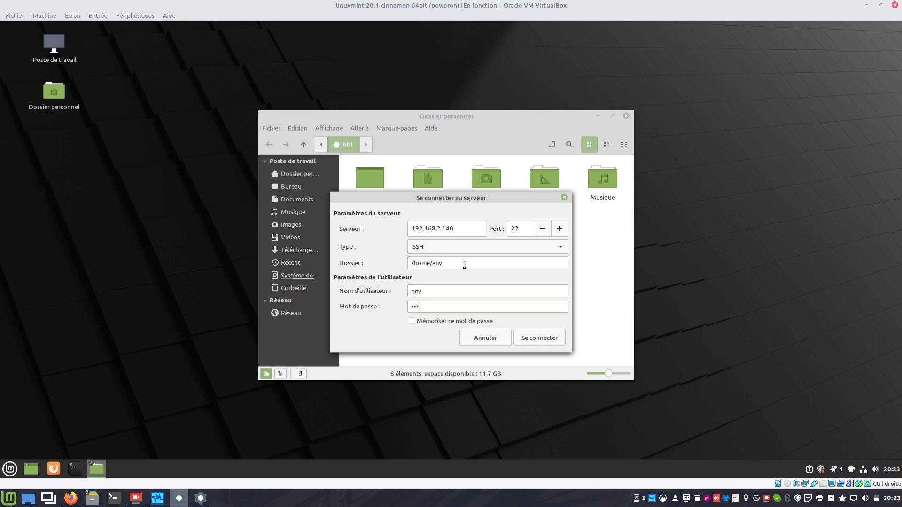
left_click(438, 322)
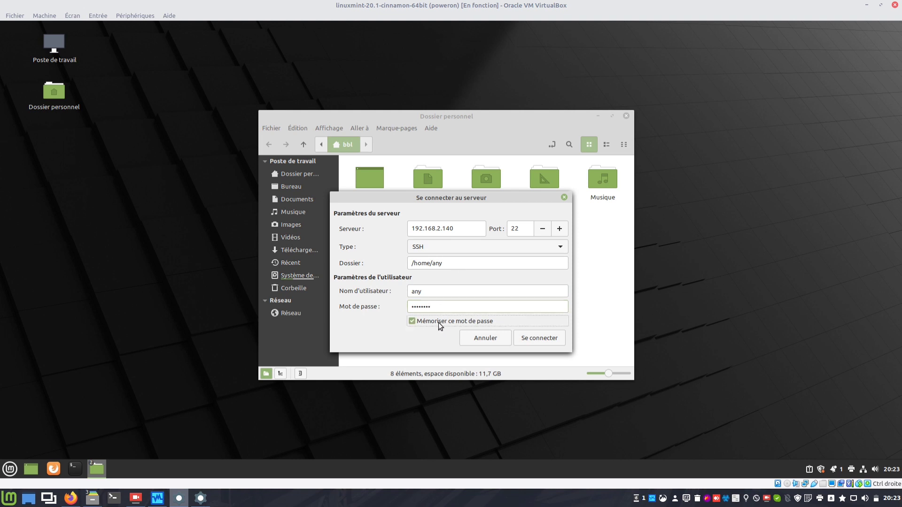
left_click(546, 339)
left_click(520, 297)
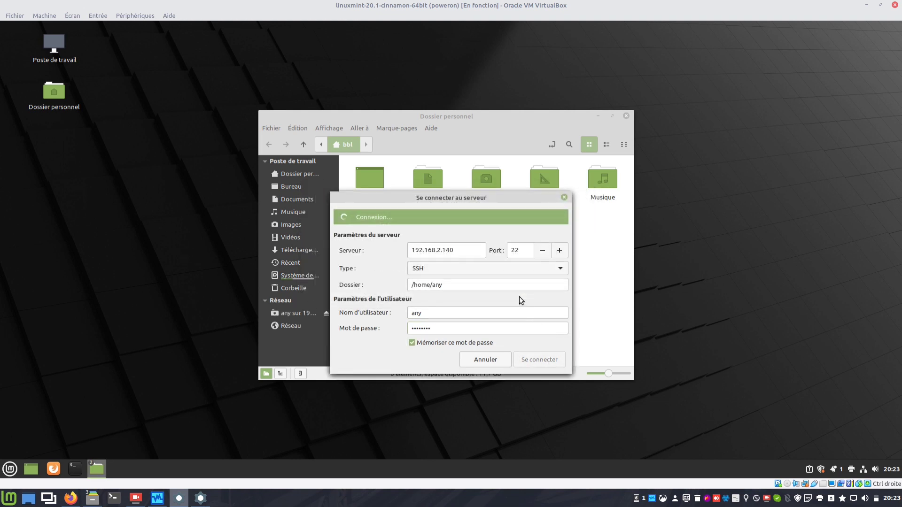
Bookmark the mounted 192.168.2.140 share and rename the bookmark to SystèmeHôte.
right_click(287, 317)
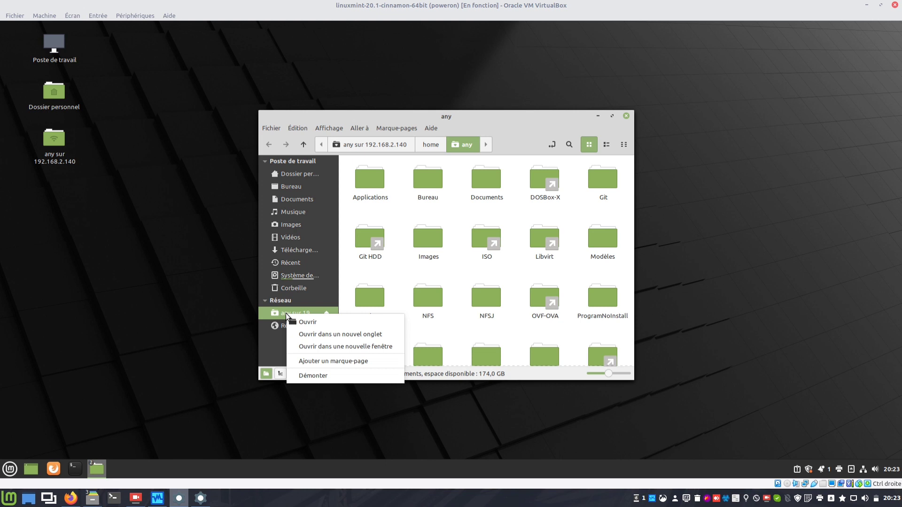
left_click(315, 359)
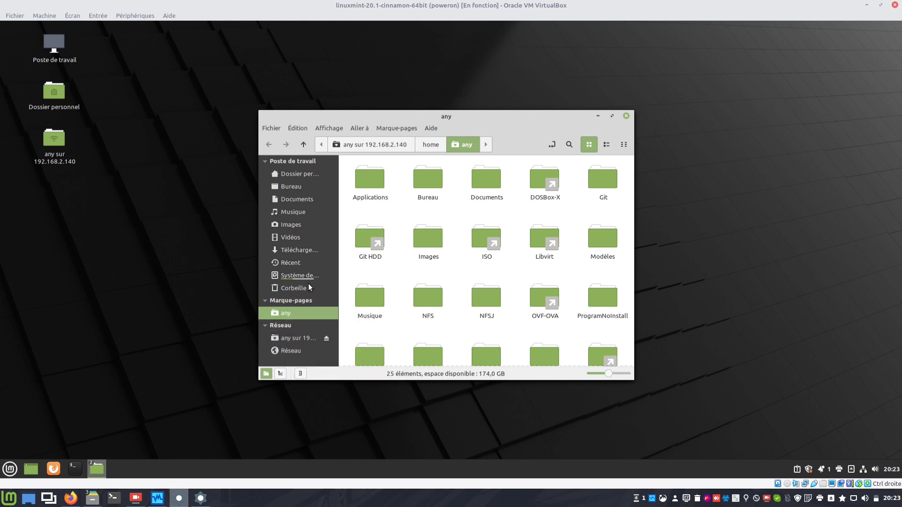
right_click(296, 314)
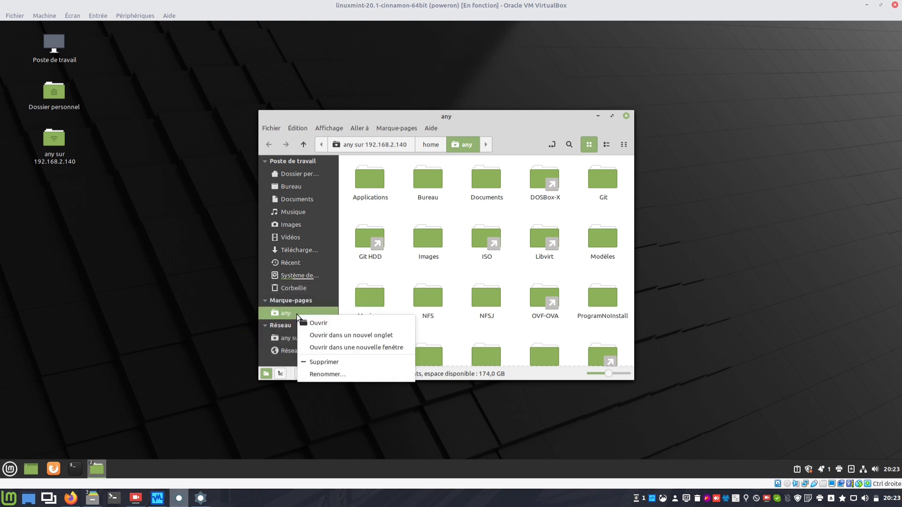
left_click(334, 374)
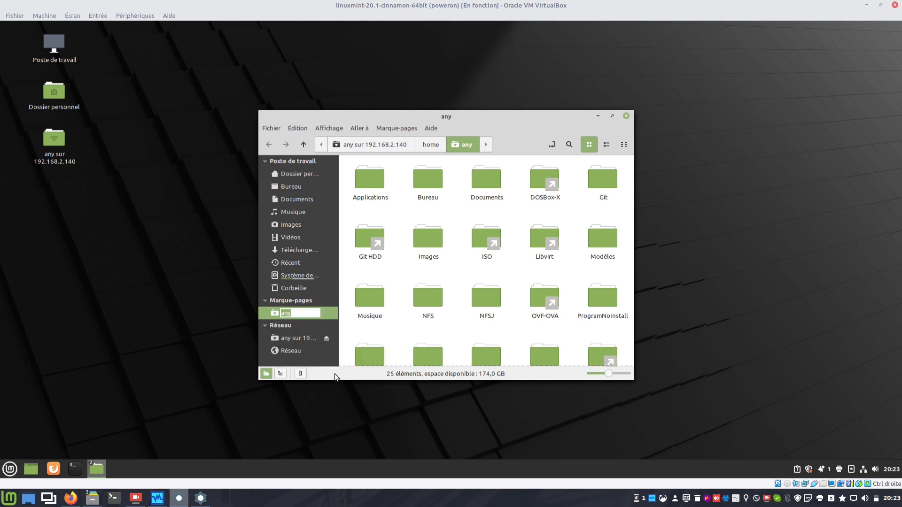
type("SystèmeHôte")
key("Return")
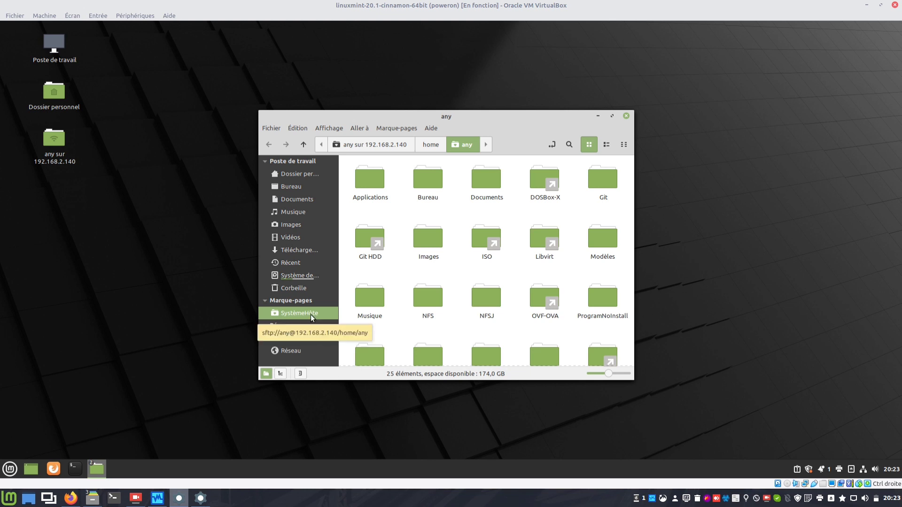
Open the Se connecter au serveur form from Fichier and cancel it.
left_click(273, 128)
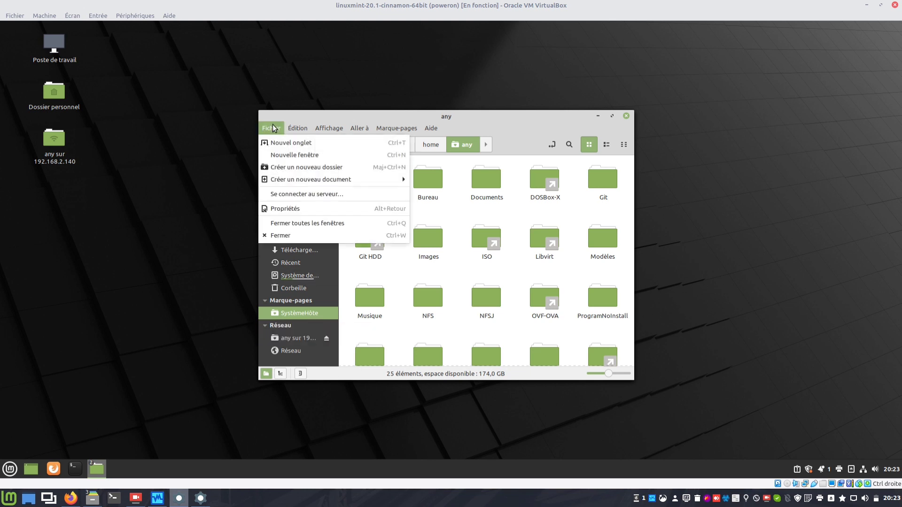
left_click(306, 194)
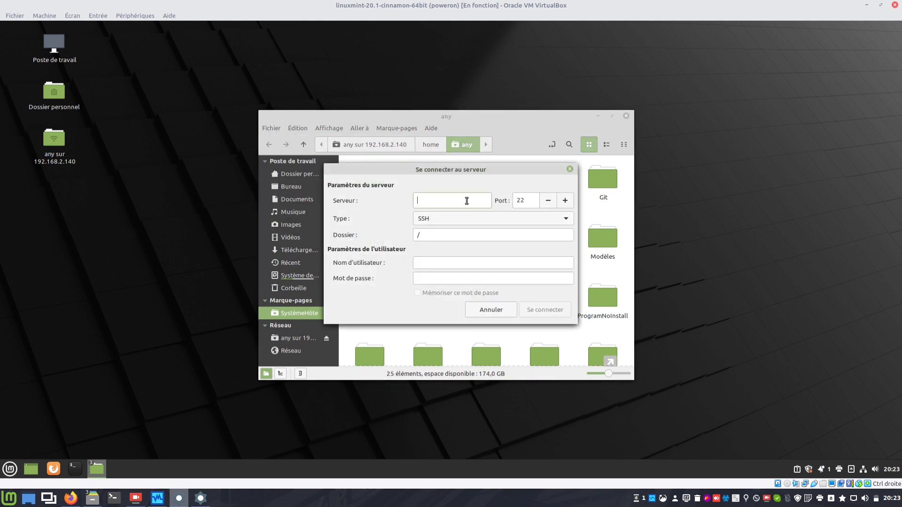
left_click(494, 308)
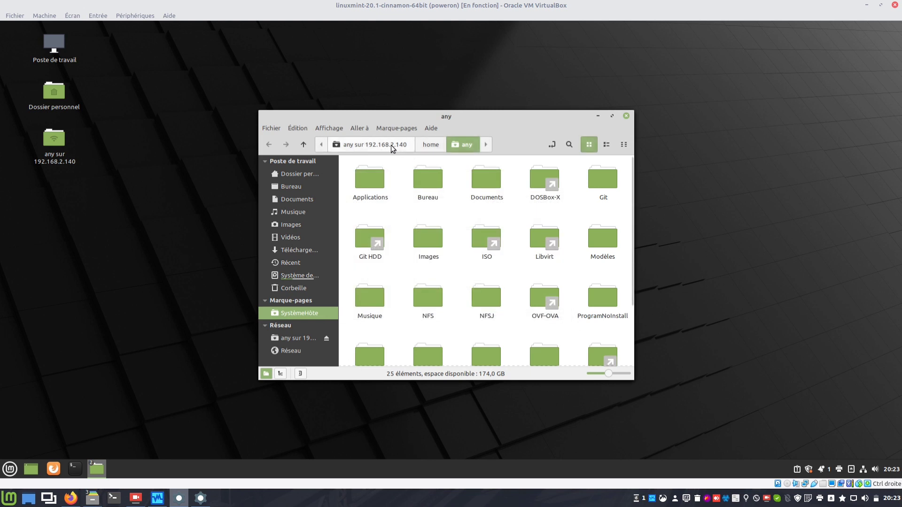
left_click(201, 498)
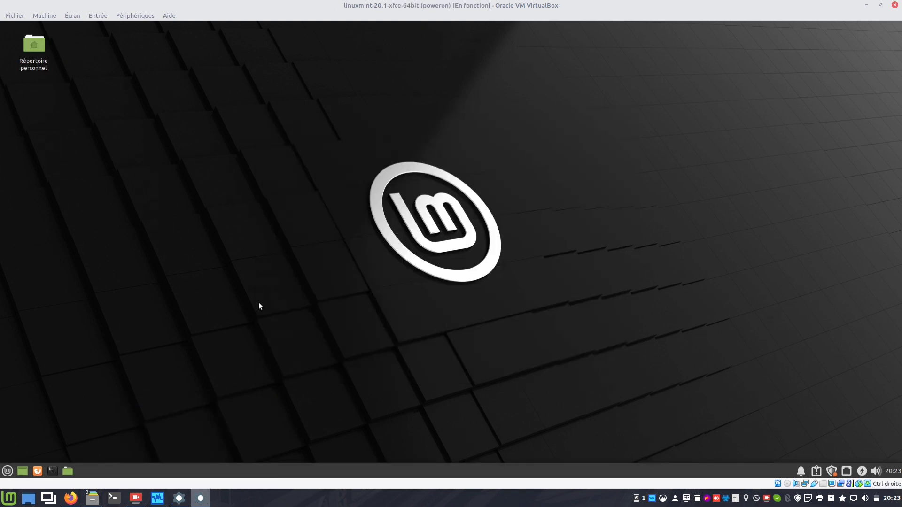
left_click(67, 471)
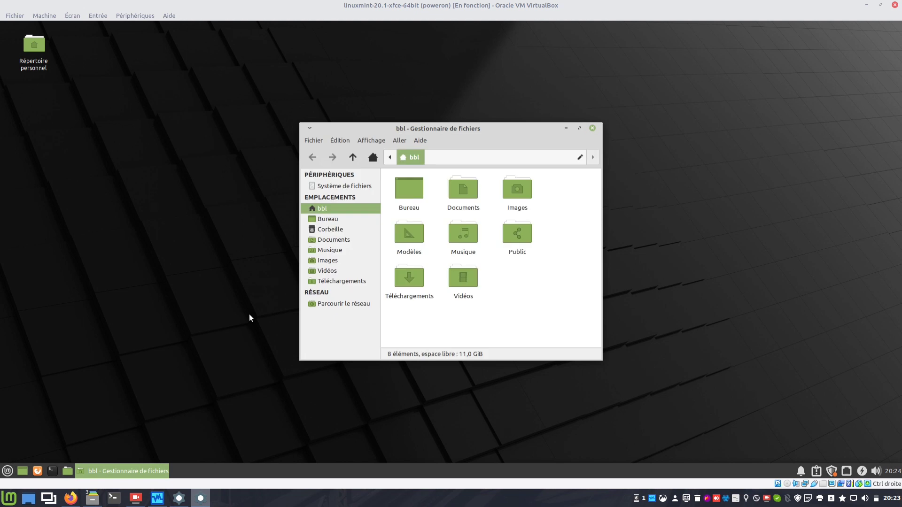
left_click_drag(419, 129, 423, 128)
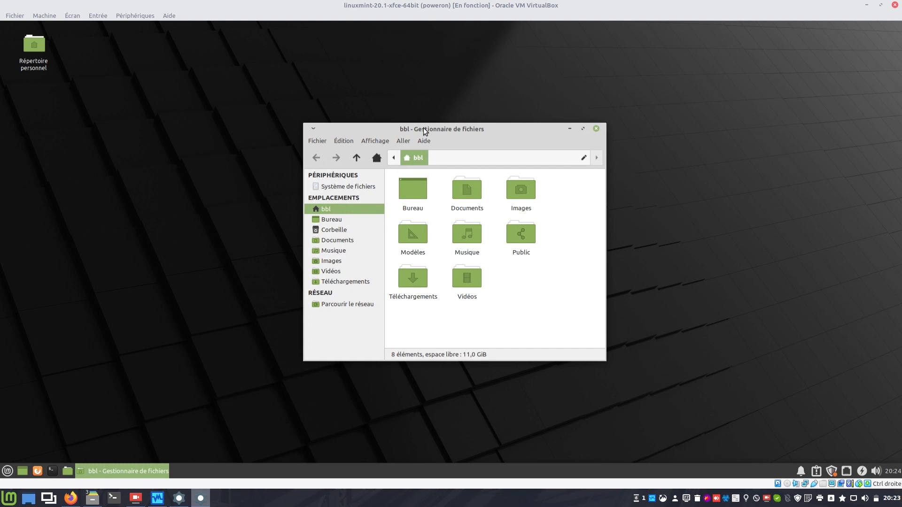
left_click(549, 159)
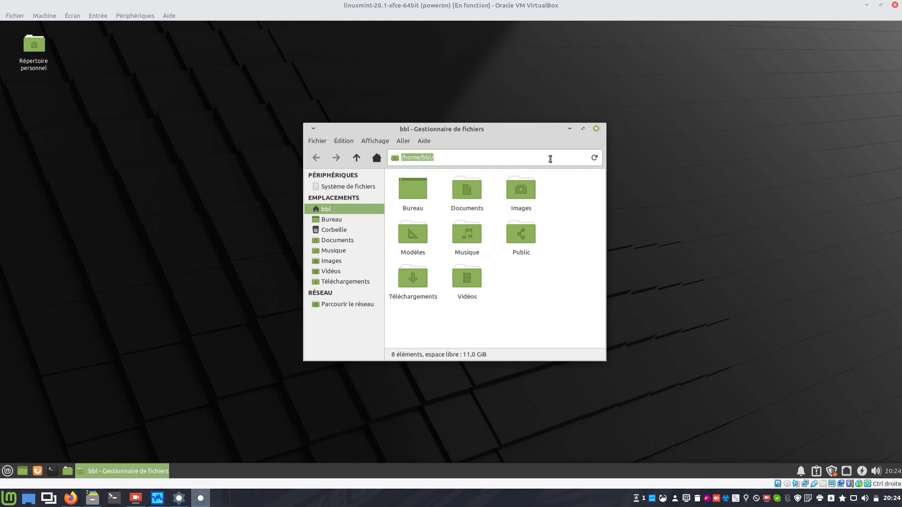
type("sftp://")
type("any@192.168.2.140/hom")
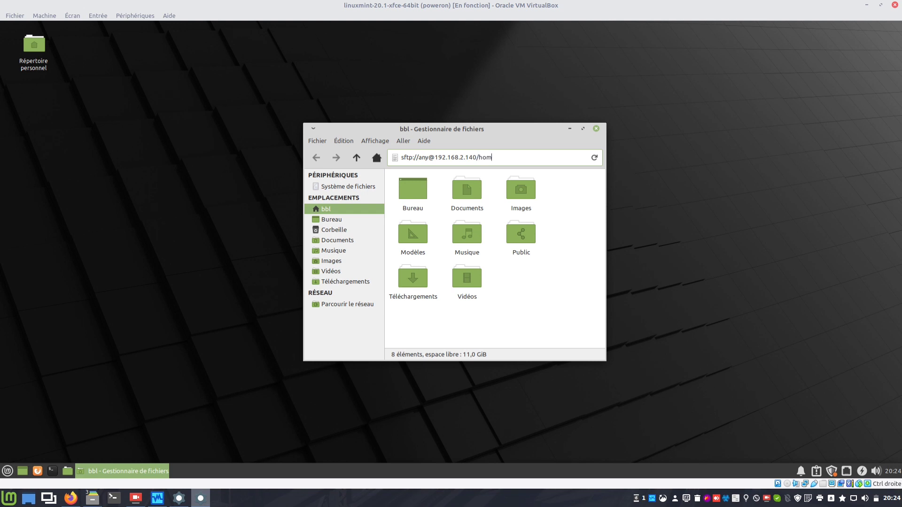
type("e/any")
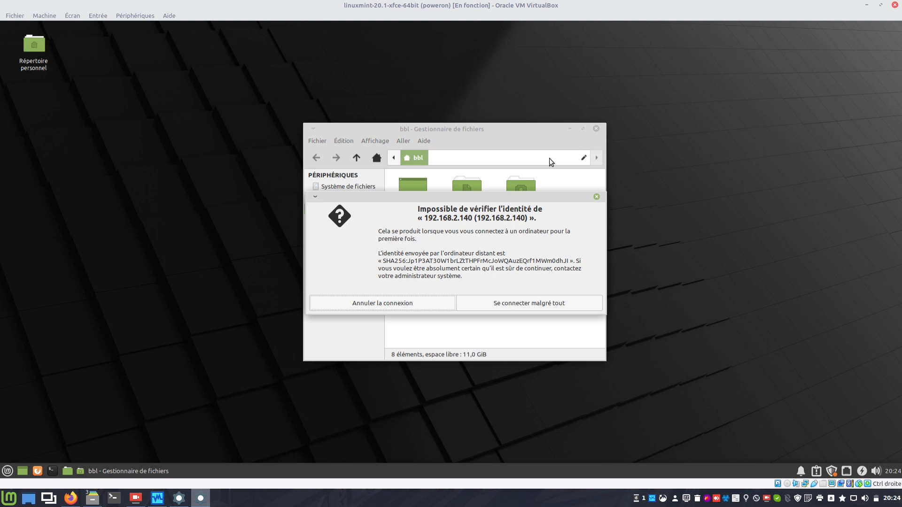
Accept the unverified host, enter the password, remember it permanently and log in.
left_click(571, 303)
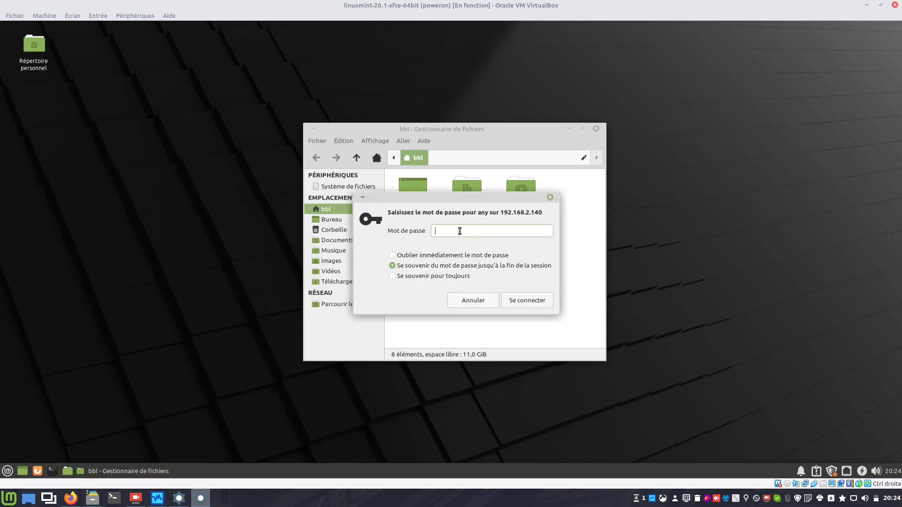
type("********")
left_click(429, 277)
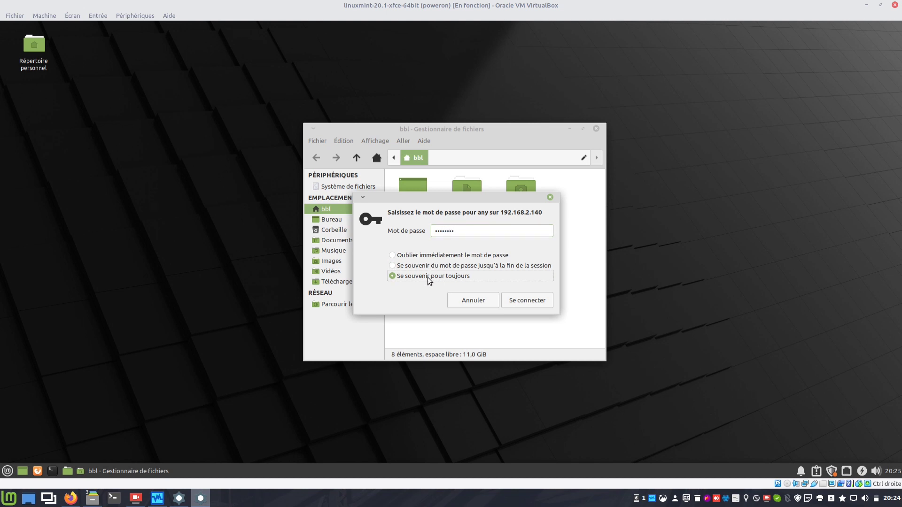
left_click(517, 299)
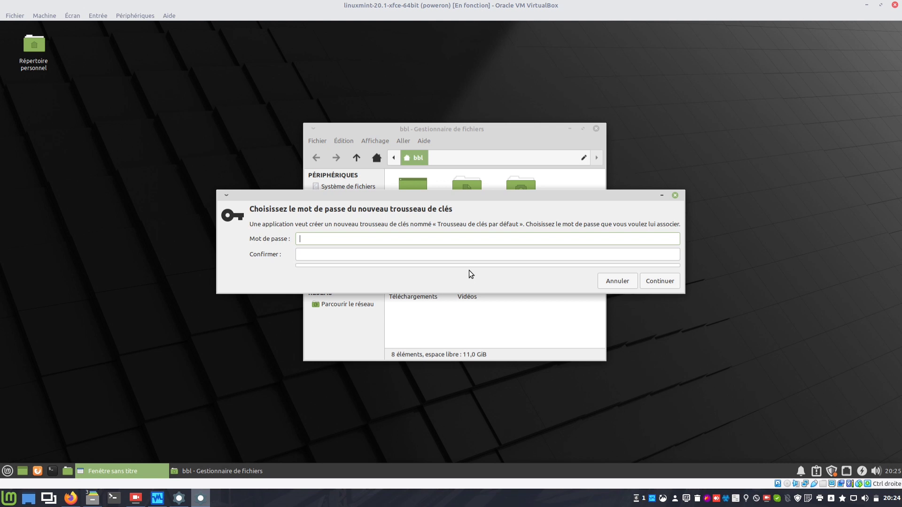
Set and confirm a keyring password to finish mounting the remote any folder.
type("••••••••")
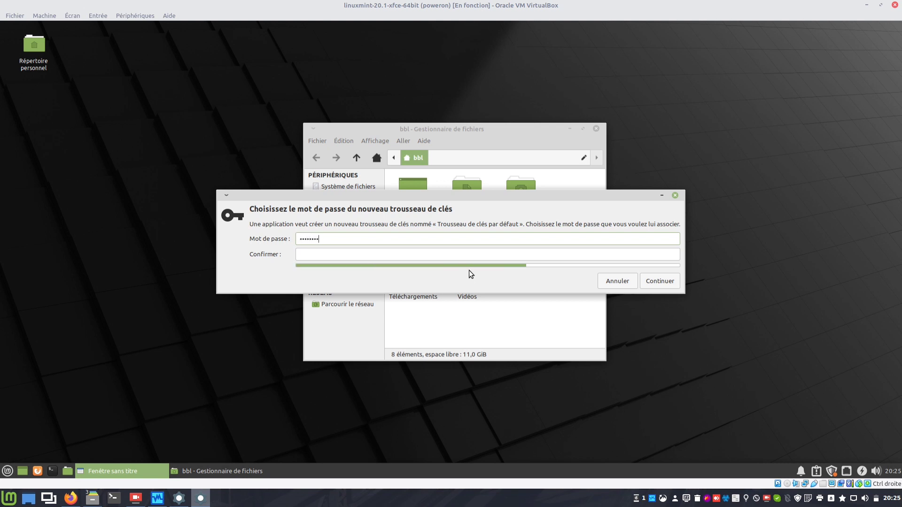
key("Tab")
type("••••••••")
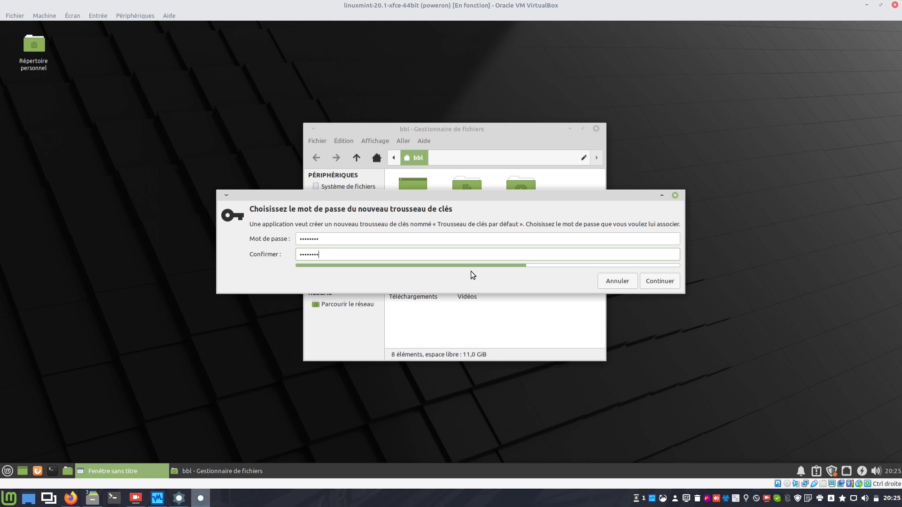
left_click(657, 276)
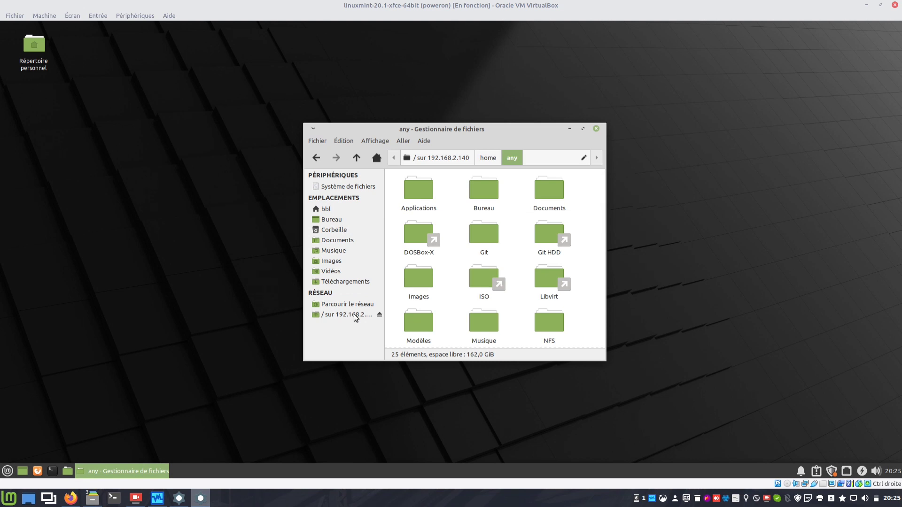
Bookmark the 192.168.2.140 network mount and rename the new bookmark to SystèmeHôte.
right_click(355, 318)
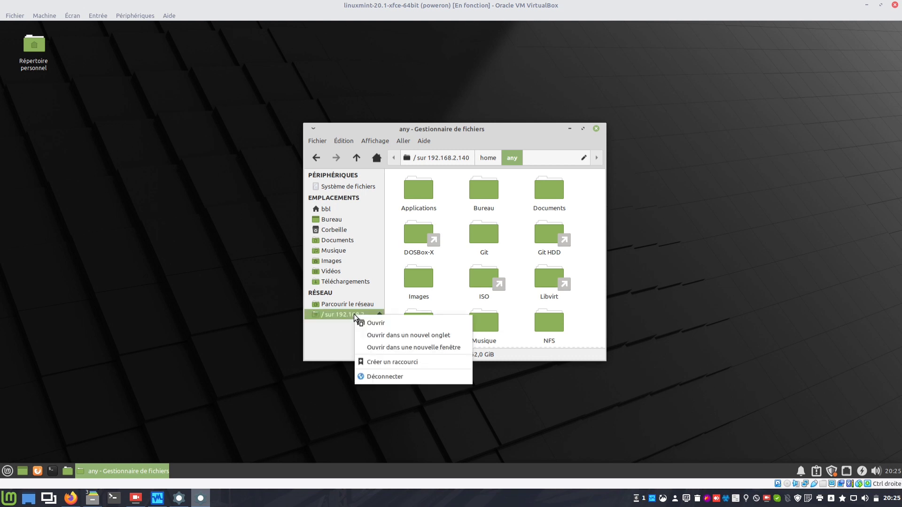
left_click(378, 361)
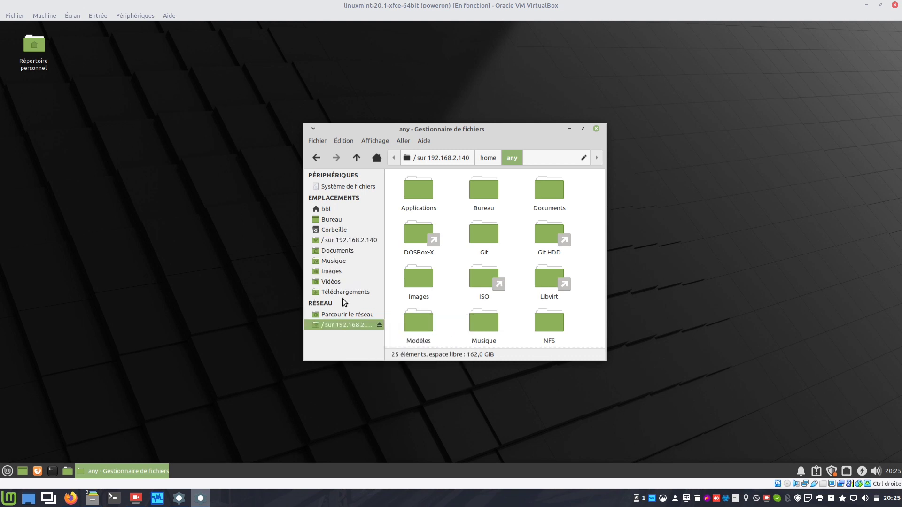
right_click(338, 241)
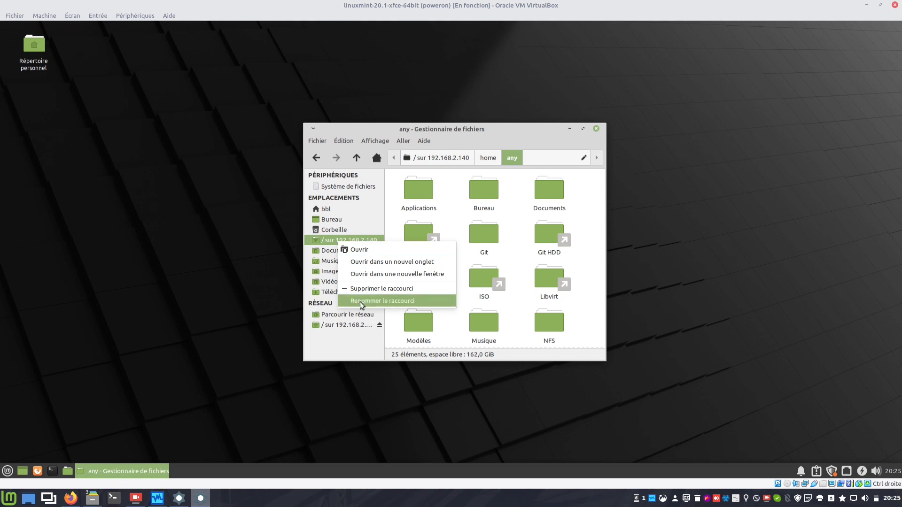
left_click(385, 300)
type("SystèmeH")
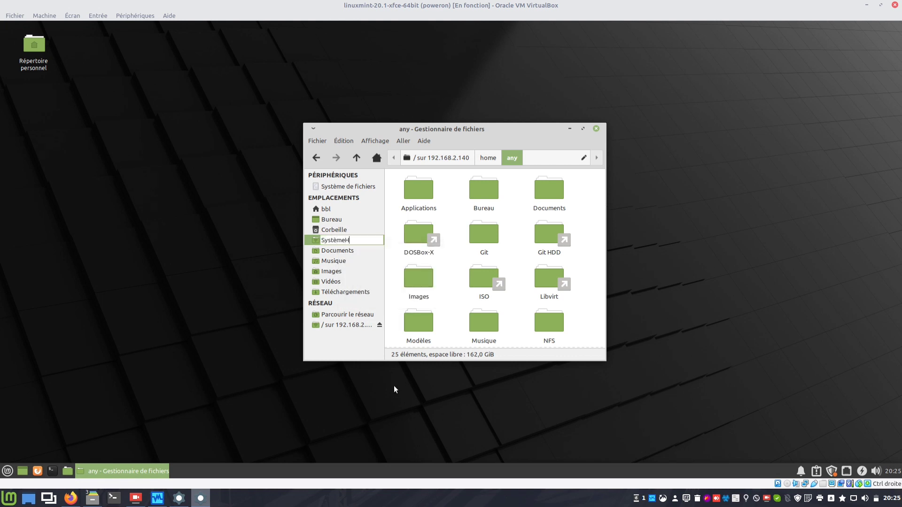
type("ôte")
key("Return")
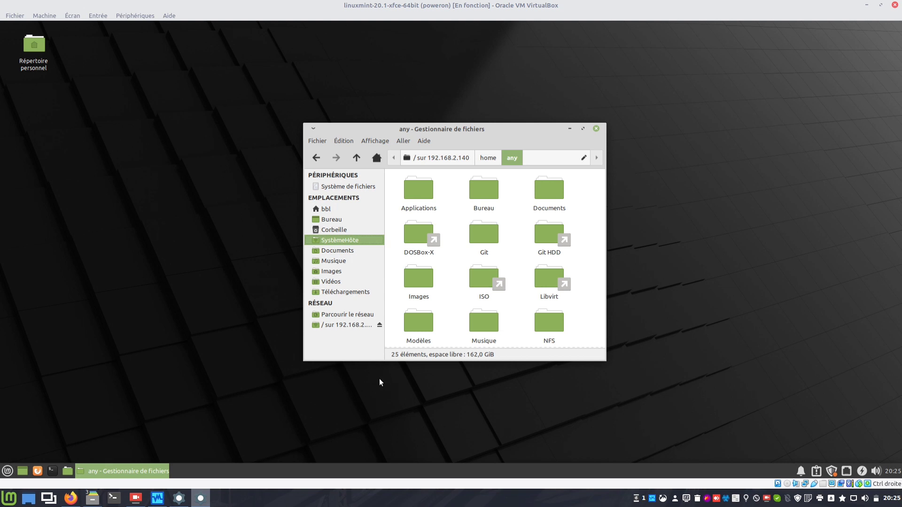
left_click(314, 142)
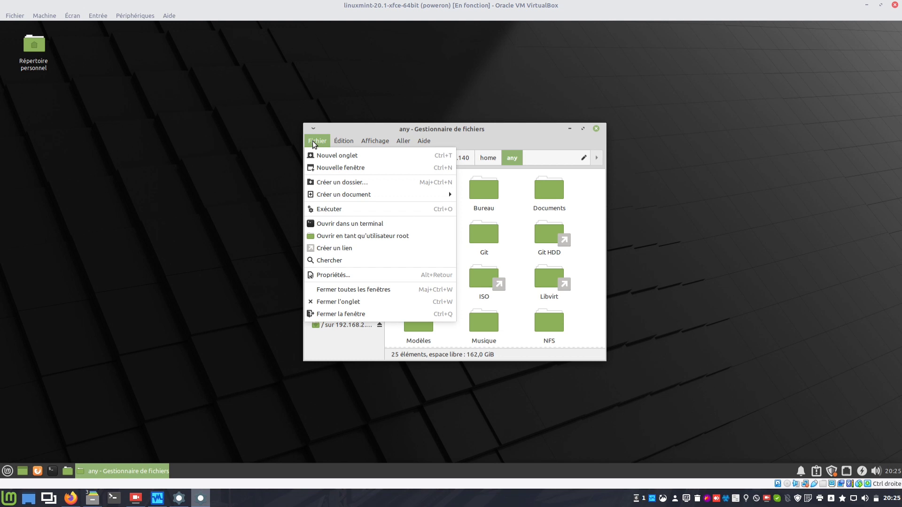
left_click(491, 135)
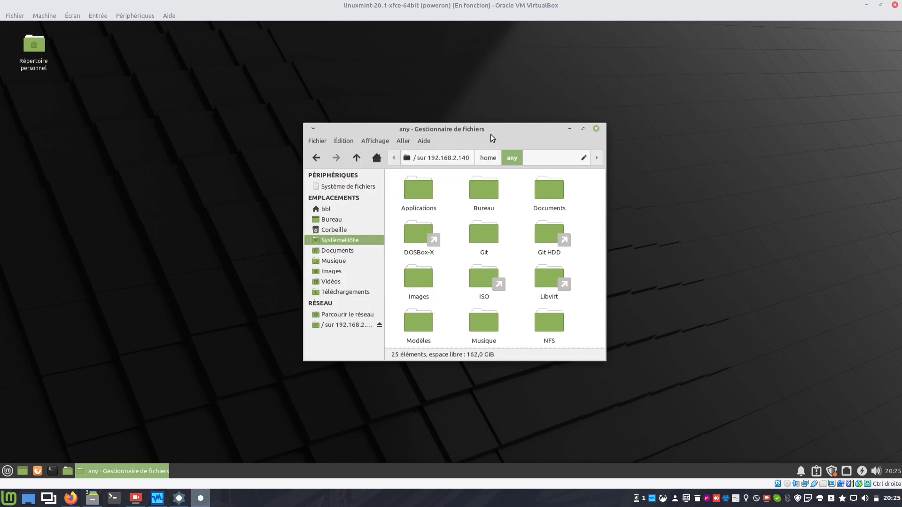
Edit the sftp address toward host 192.168.2.211, submit it, and dismiss the unknown-host error.
left_click(541, 160)
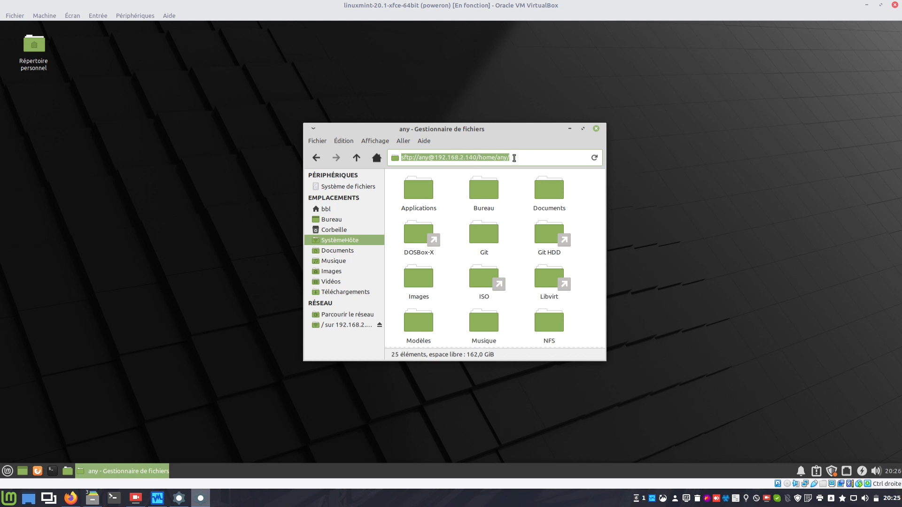
left_click(514, 158)
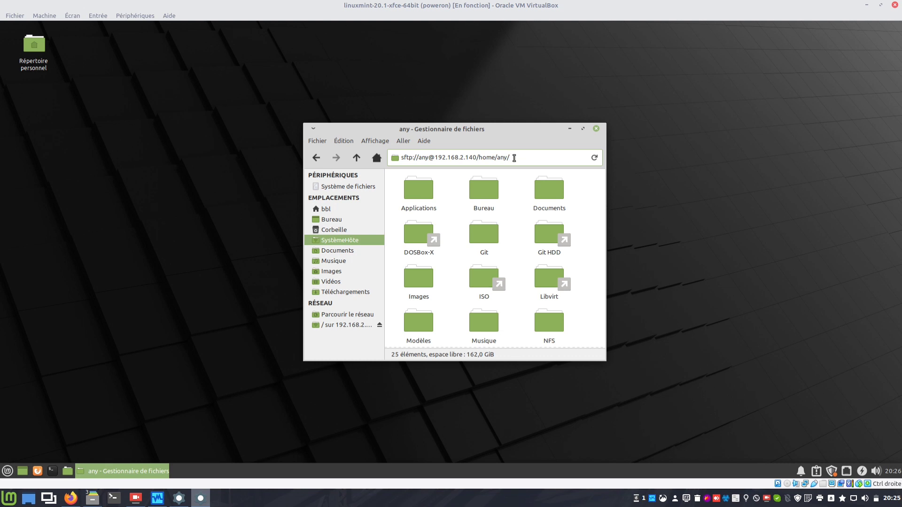
left_click(476, 157)
key("BackSpace")
key("BackSpace")
key("BackSpace")
type("21")
key("BackSpace")
type(".211")
key("BackSpace")
key("BackSpace")
key("BackSpace")
type("bbl")
key("Return")
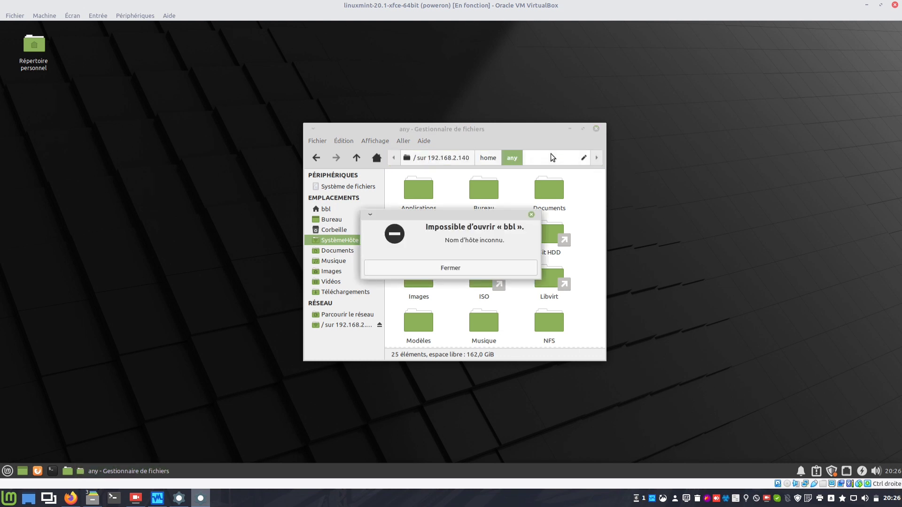
left_click(495, 269)
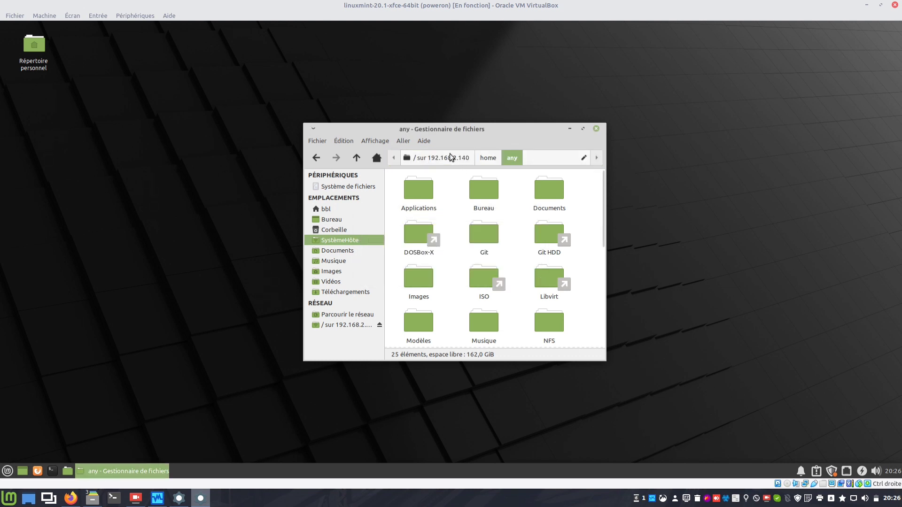
Correct the address's user name and IP ending to 211, then connect.
left_click(583, 157)
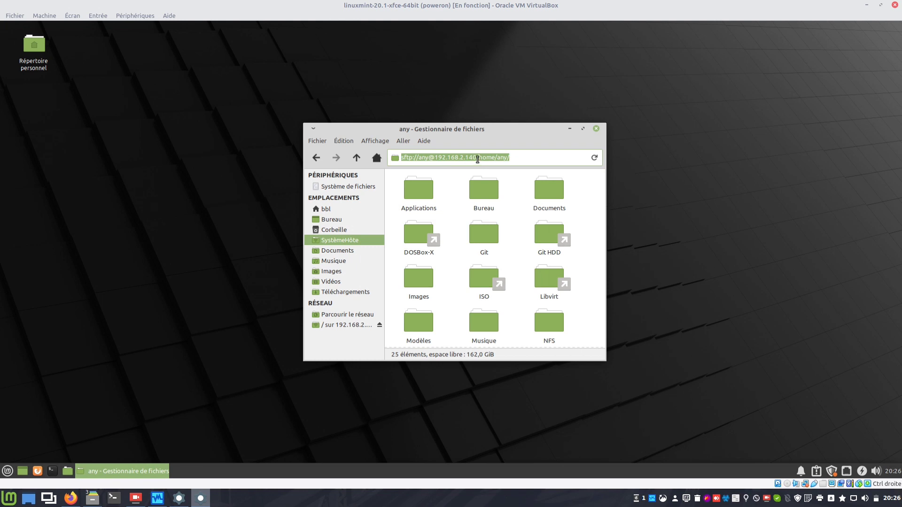
left_click(428, 158)
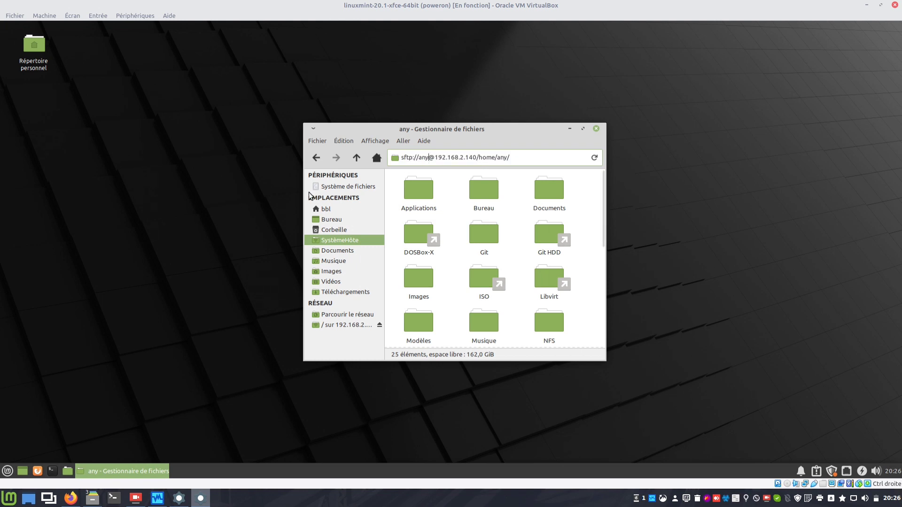
key("BackSpace")
key("BackSpace")
key("BackSpace")
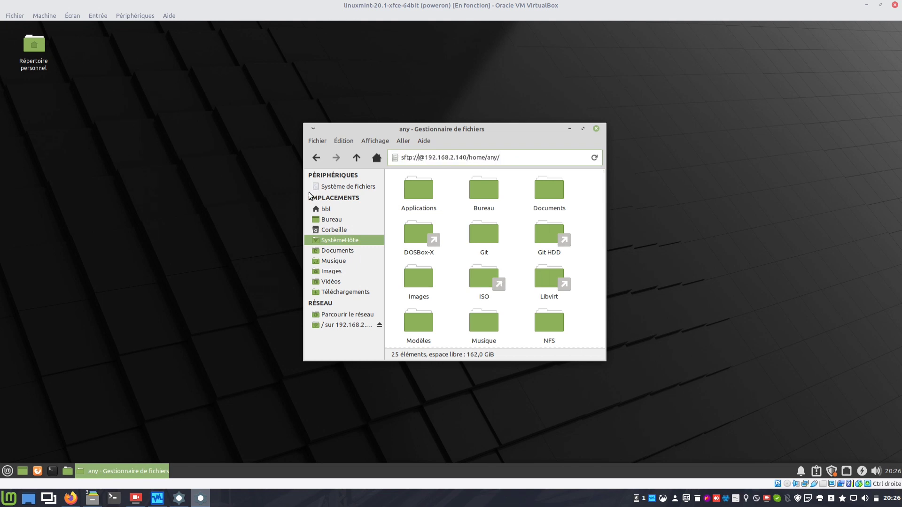
type("bbl")
key("Right")
type("211")
key("Delete")
key("Delete")
key("Delete")
key("Return")
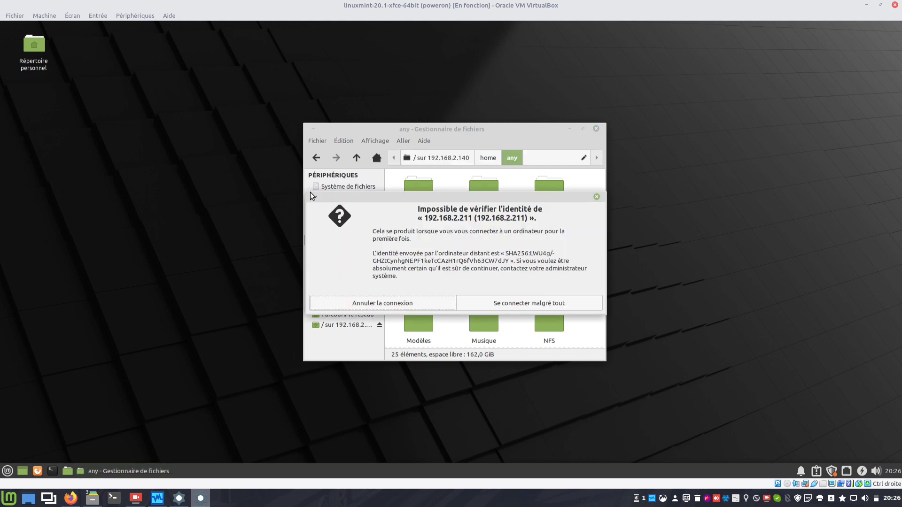
Accept the unverified host, enter the password, remember it permanently and log in.
left_click(488, 302)
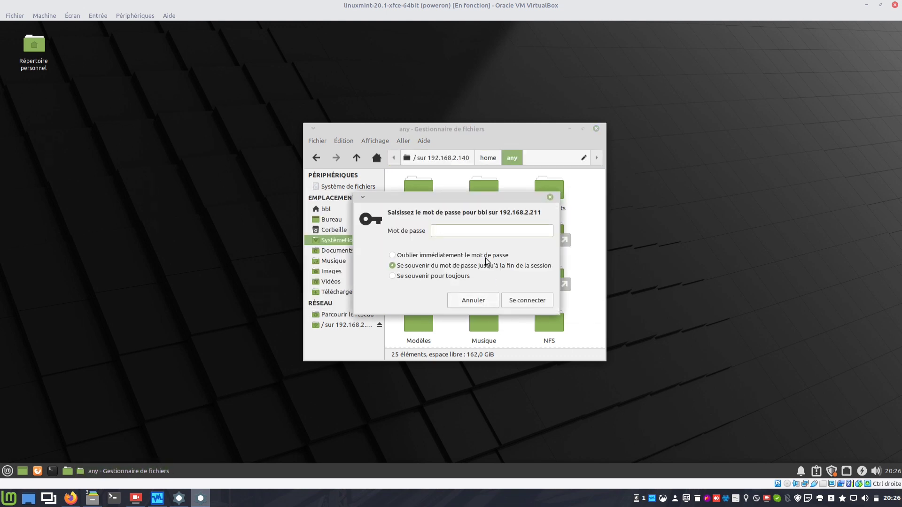
type("••••••")
left_click(454, 276)
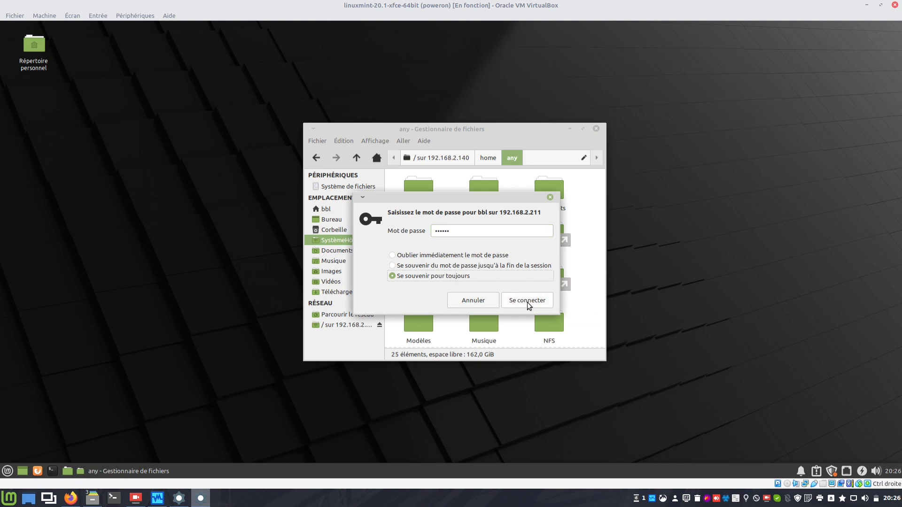
left_click(529, 306)
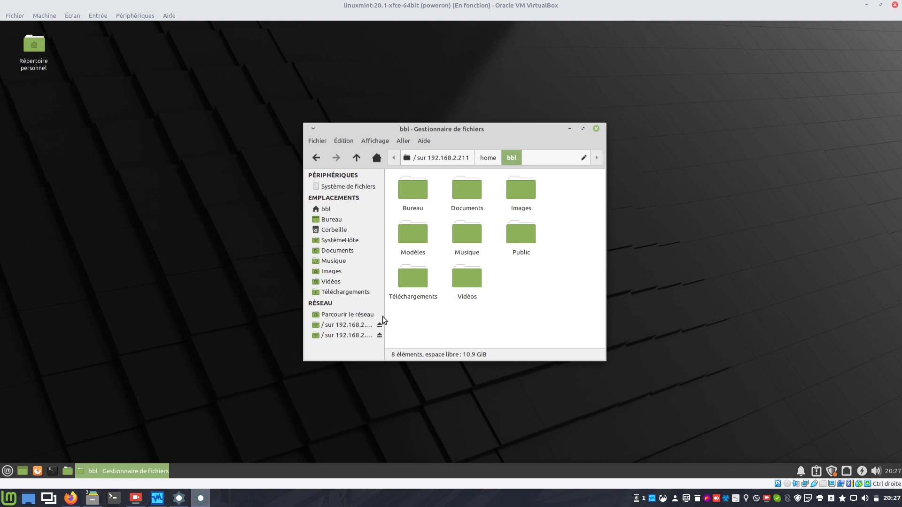
Widen the sidebar, bookmark the 192.168.2.211 mount as VM1, and close an extra file manager window.
left_click_drag(383, 322, 418, 313)
right_click(370, 336)
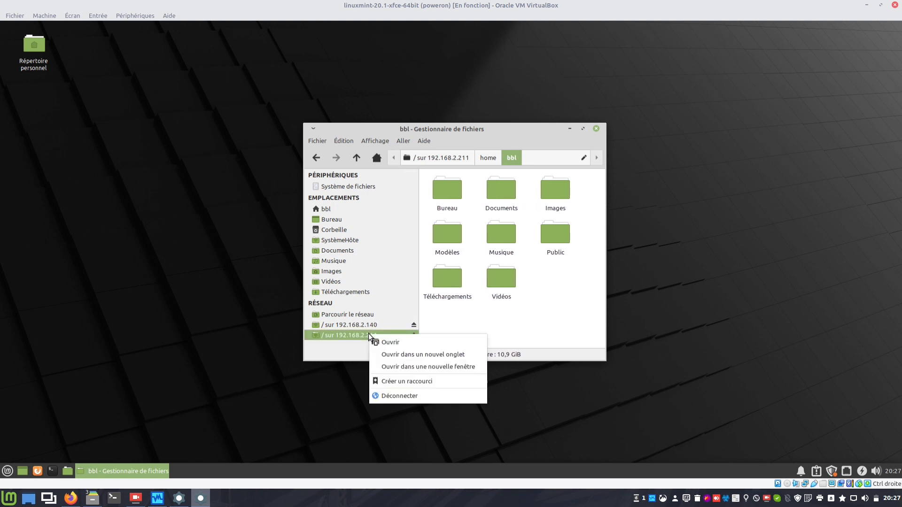
left_click(402, 383)
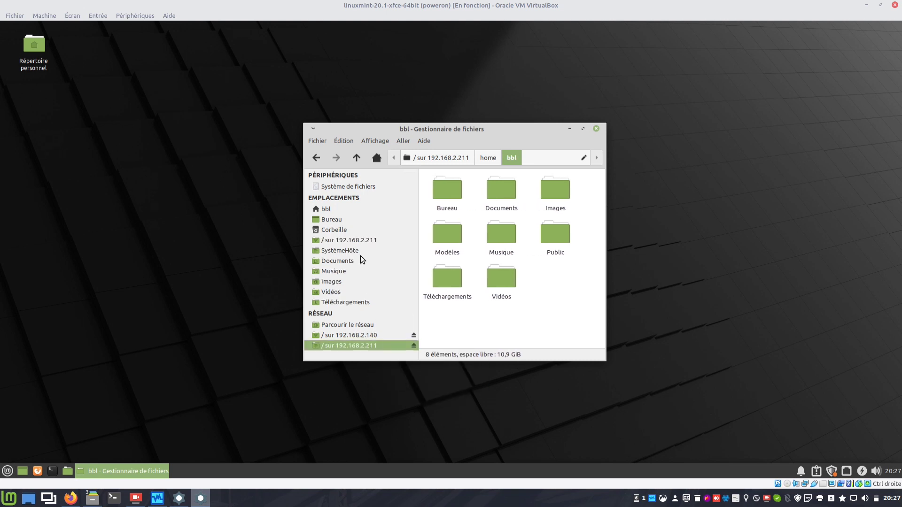
right_click(357, 243)
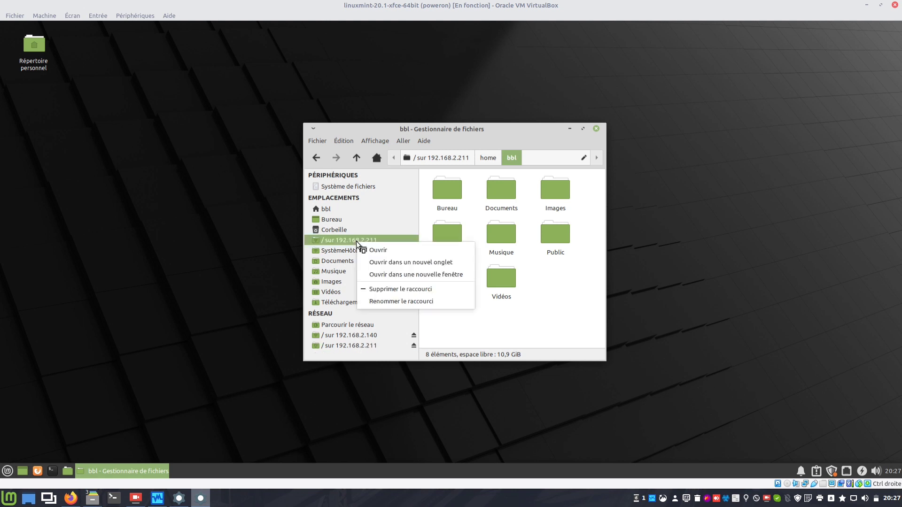
left_click(368, 303)
type("VM1")
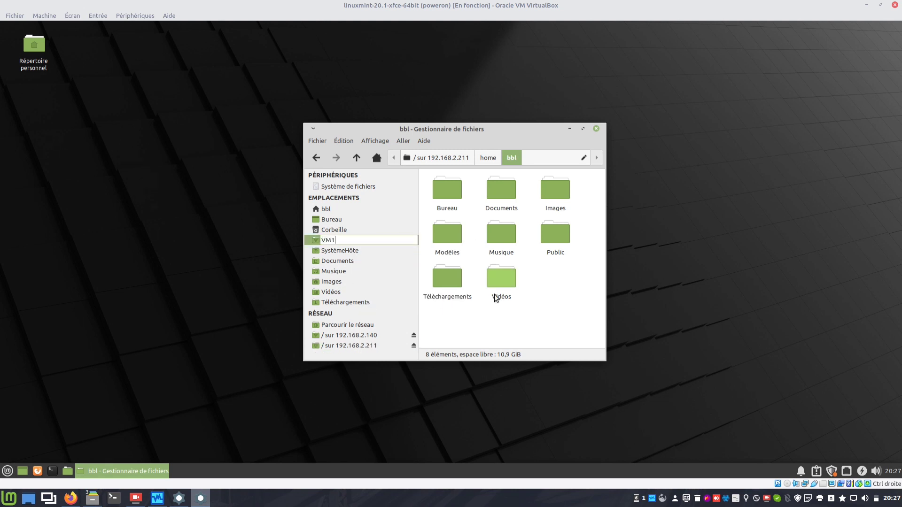
key("Return")
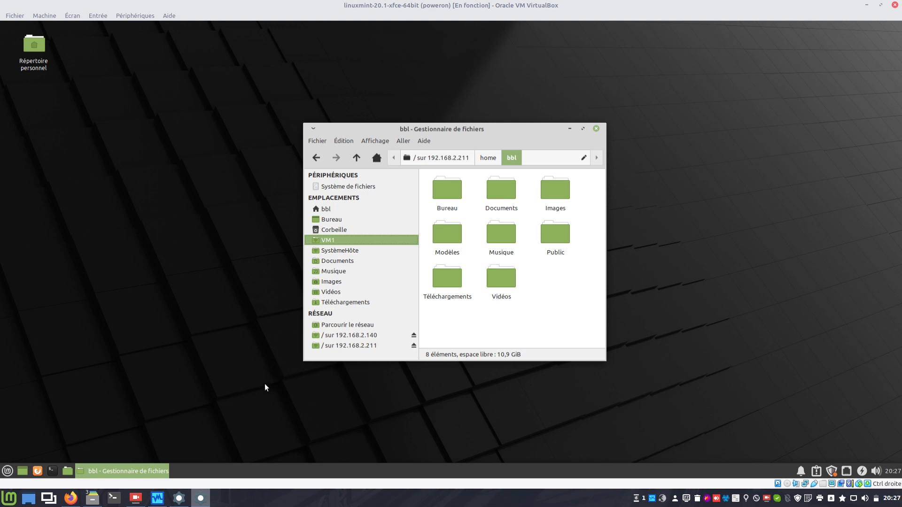
mouse_move(94, 499)
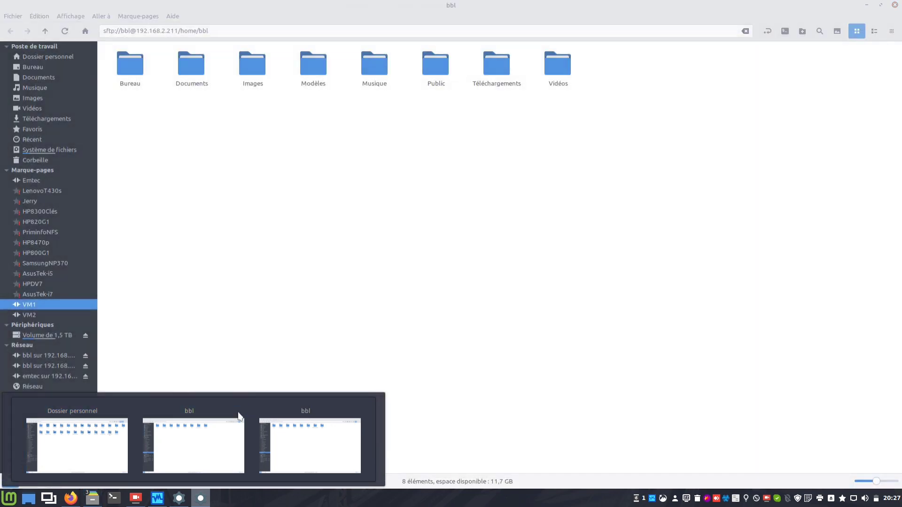
left_click(239, 413)
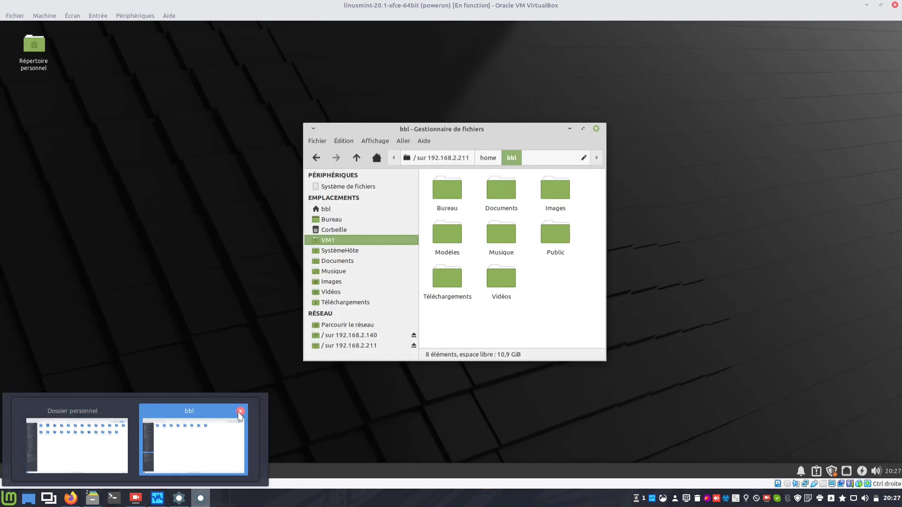
Close the other file manager window, open ~/ISO and copy debian-10.9.0-amd64-netinst.iso.
left_click(240, 413)
left_click(115, 450)
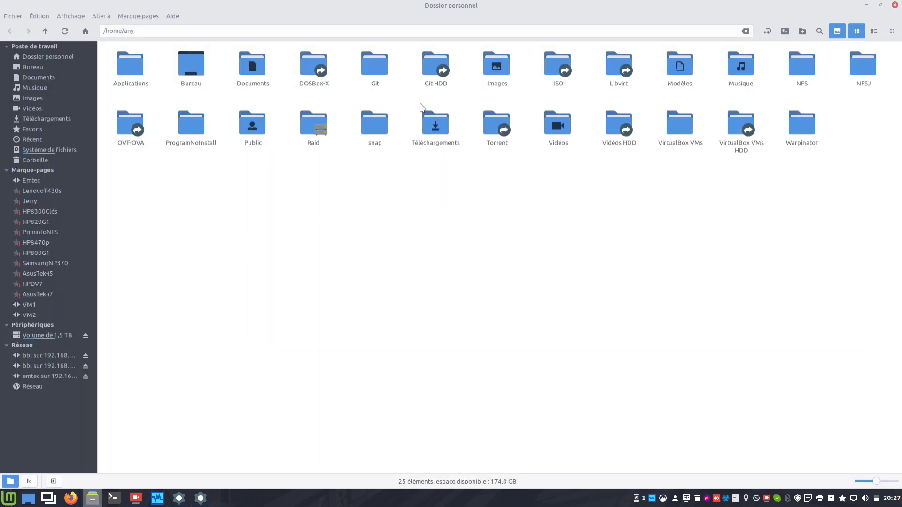
left_click(556, 71)
double_click(556, 71)
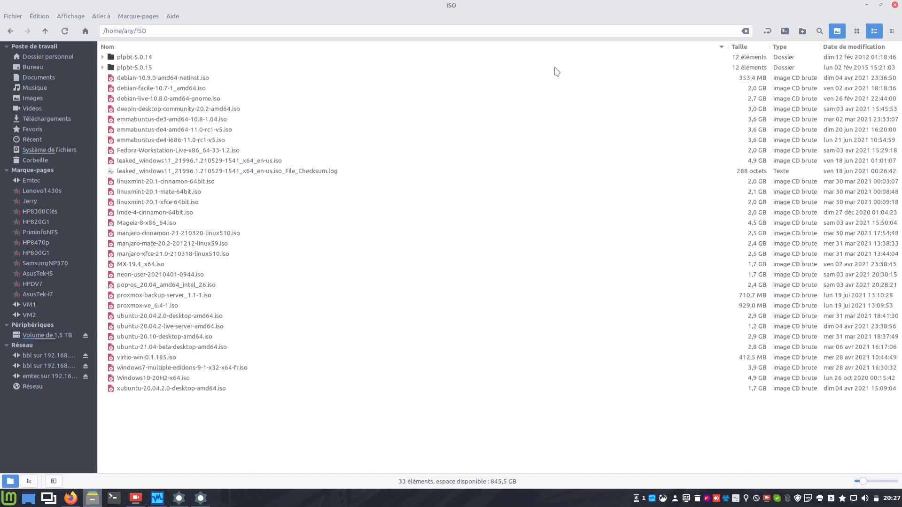
left_click(147, 79)
right_click(148, 79)
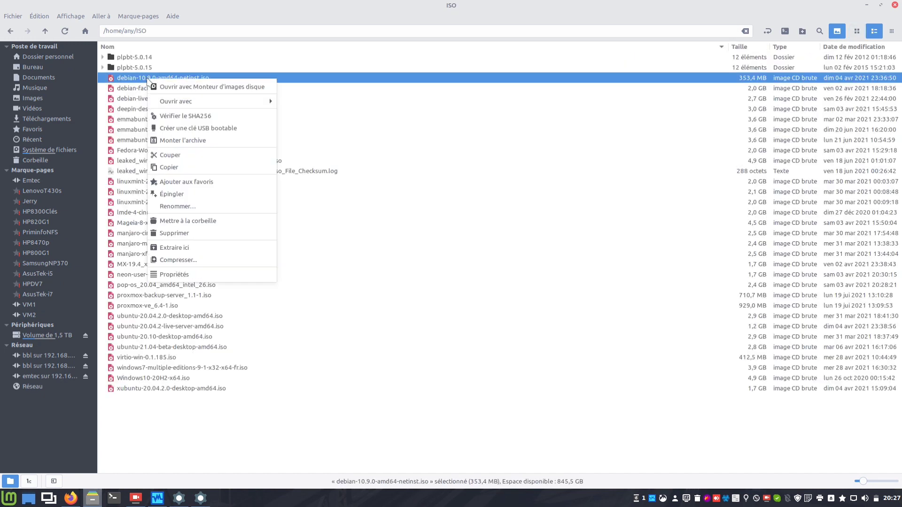
left_click(216, 168)
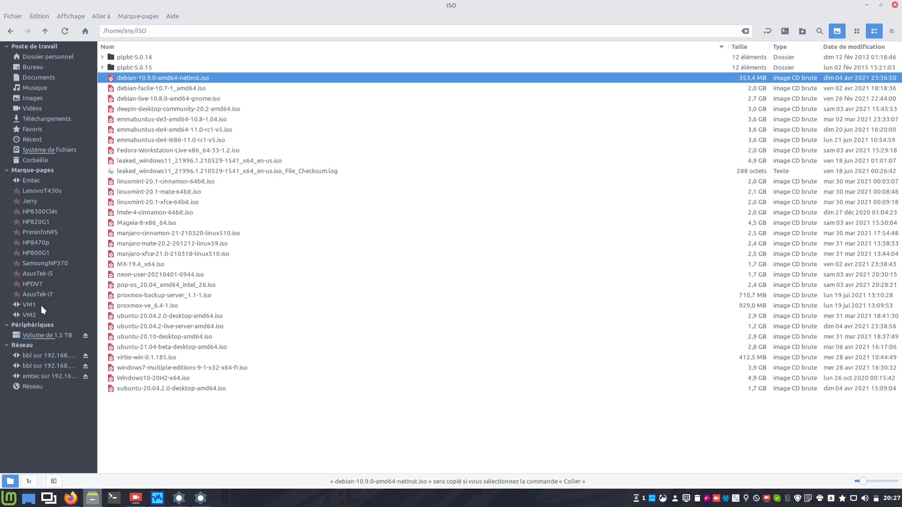
Paste the debian ISO into the Téléchargements folders of VM1 and VM2.
left_click(29, 305)
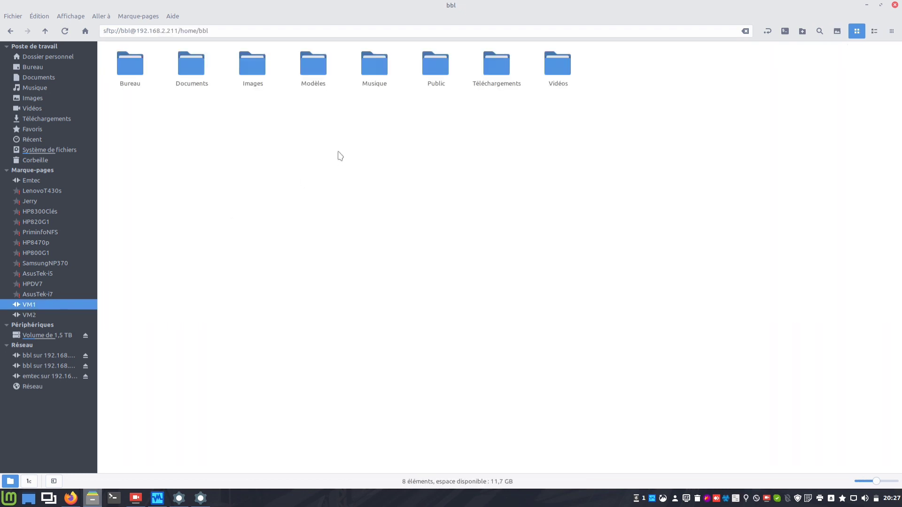
double_click(496, 65)
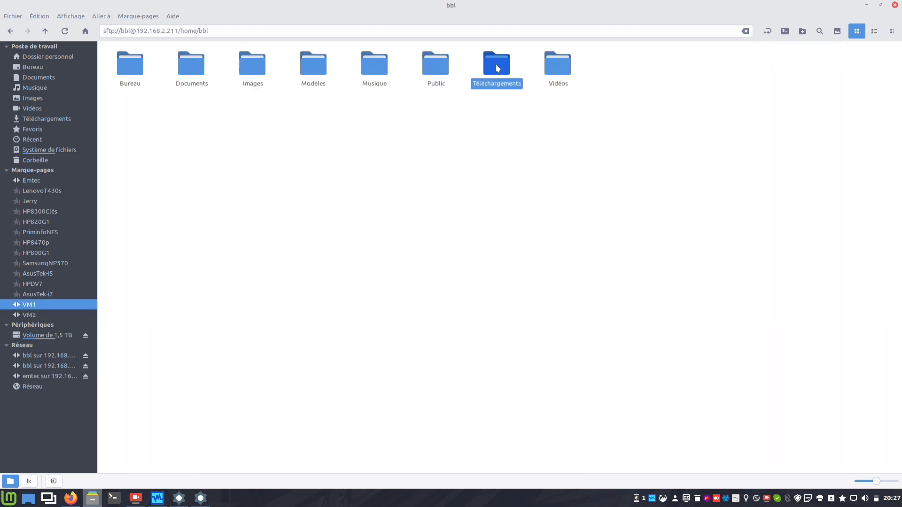
right_click(355, 95)
left_click(393, 194)
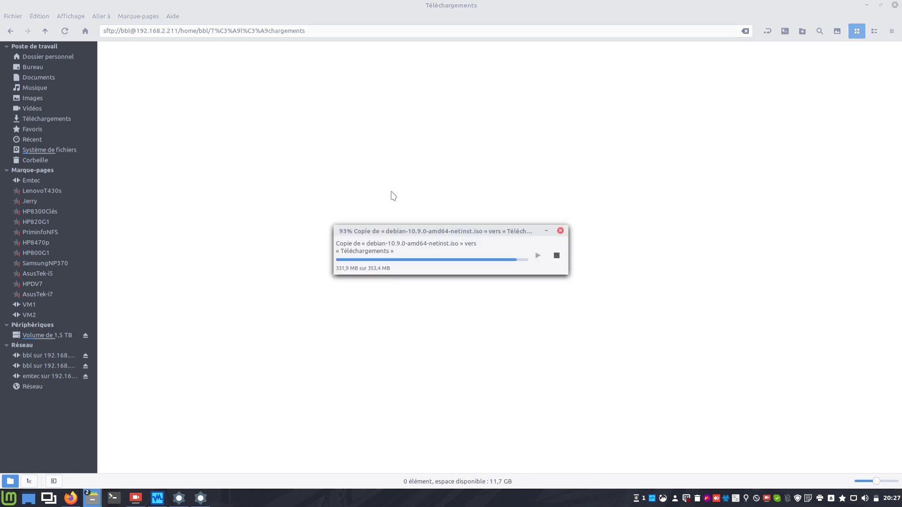
left_click(34, 314)
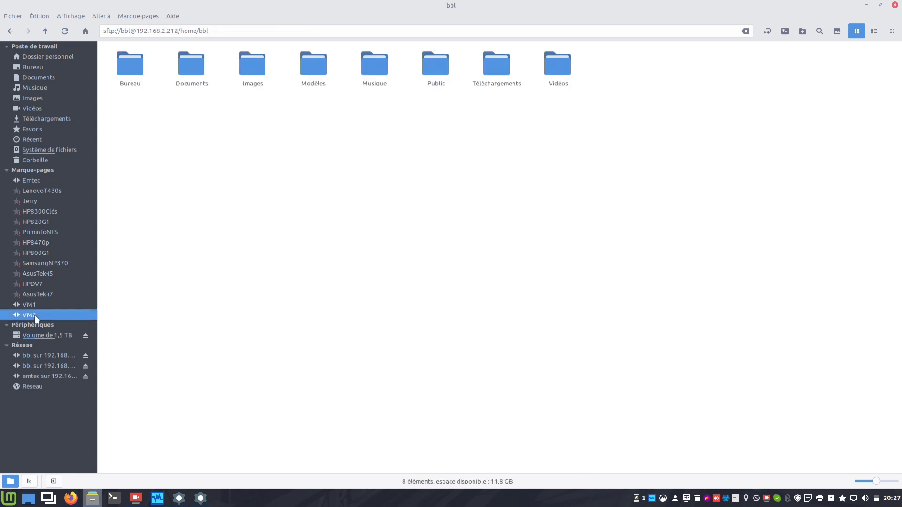
double_click(494, 68)
right_click(282, 154)
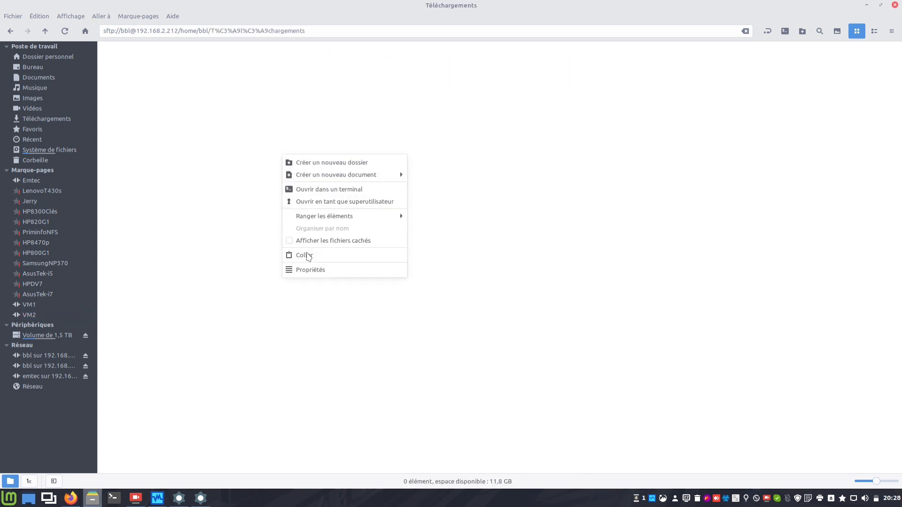
left_click(306, 256)
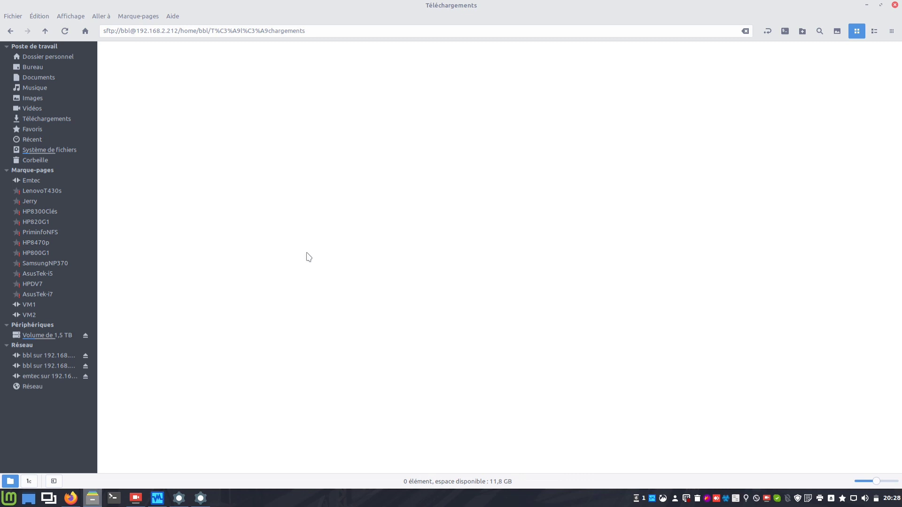